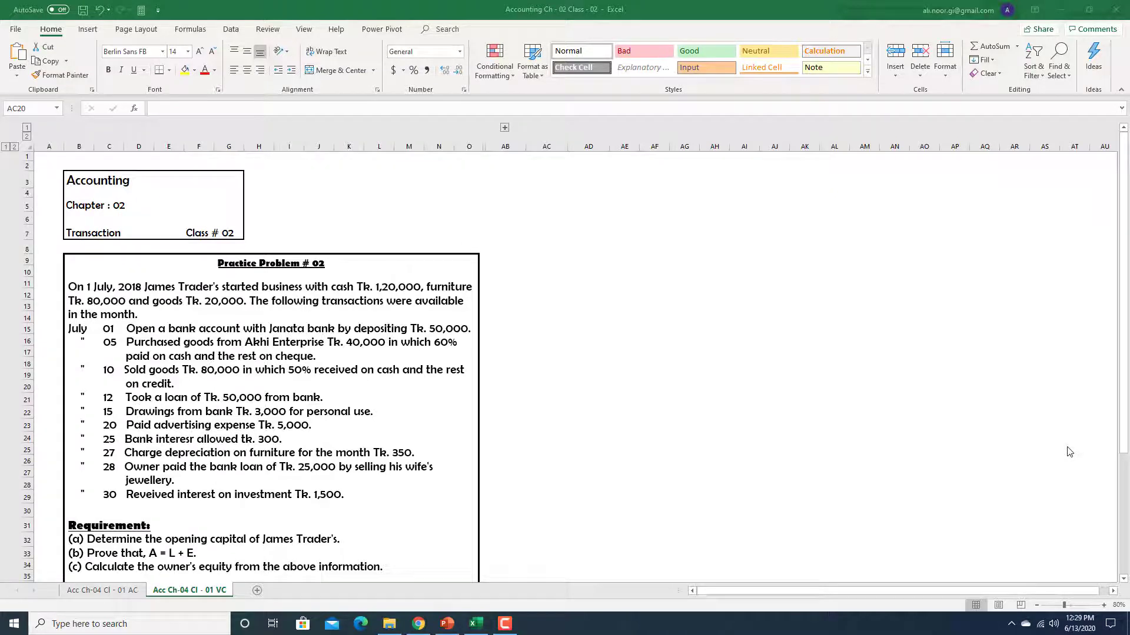
# Expand the hidden rows to reveal the requirement (a) answer table
pyautogui.scroll(-1, 535, 388)
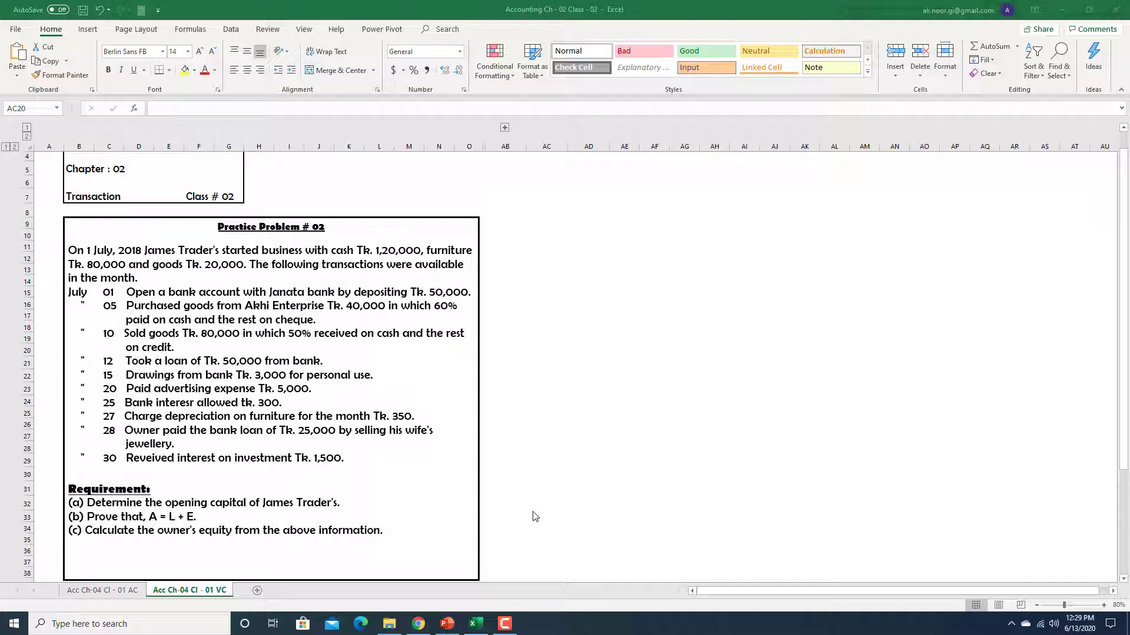
pyautogui.scroll(-5, 416, 416)
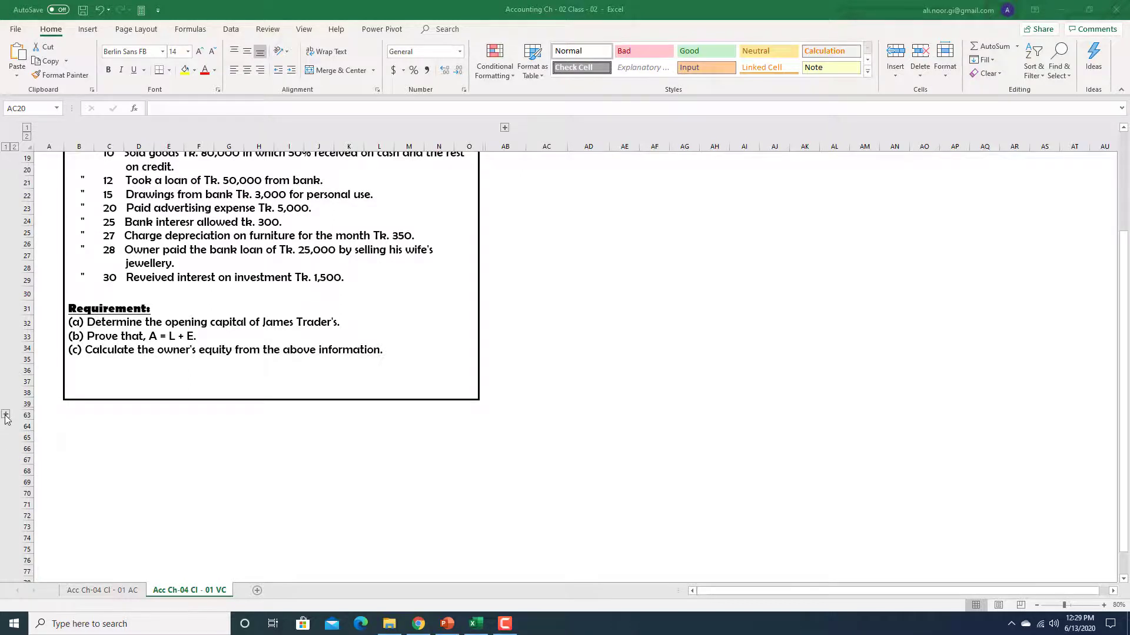
pyautogui.click(6, 415)
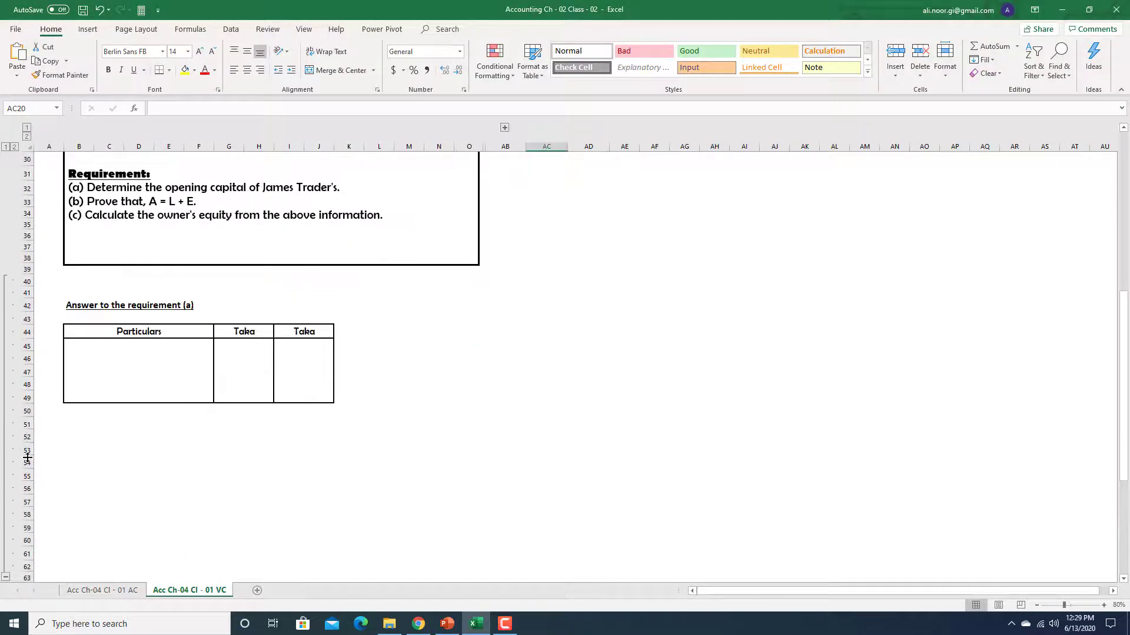
pyautogui.scroll(1, 73, 461)
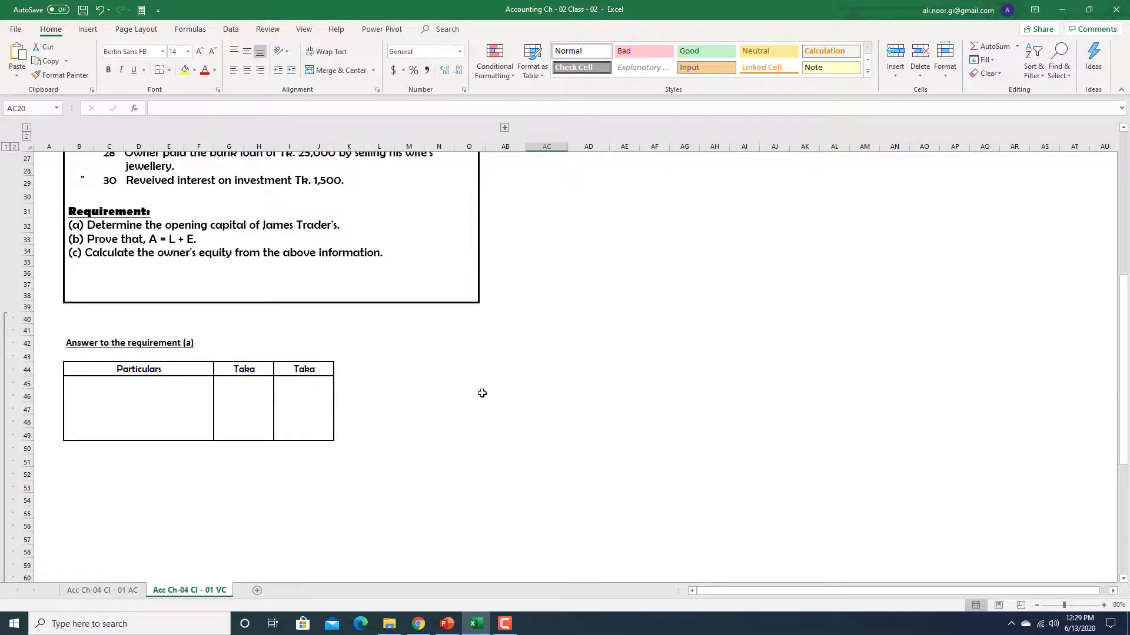
pyautogui.scroll(3, 491, 385)
pyautogui.scroll(5, 500, 378)
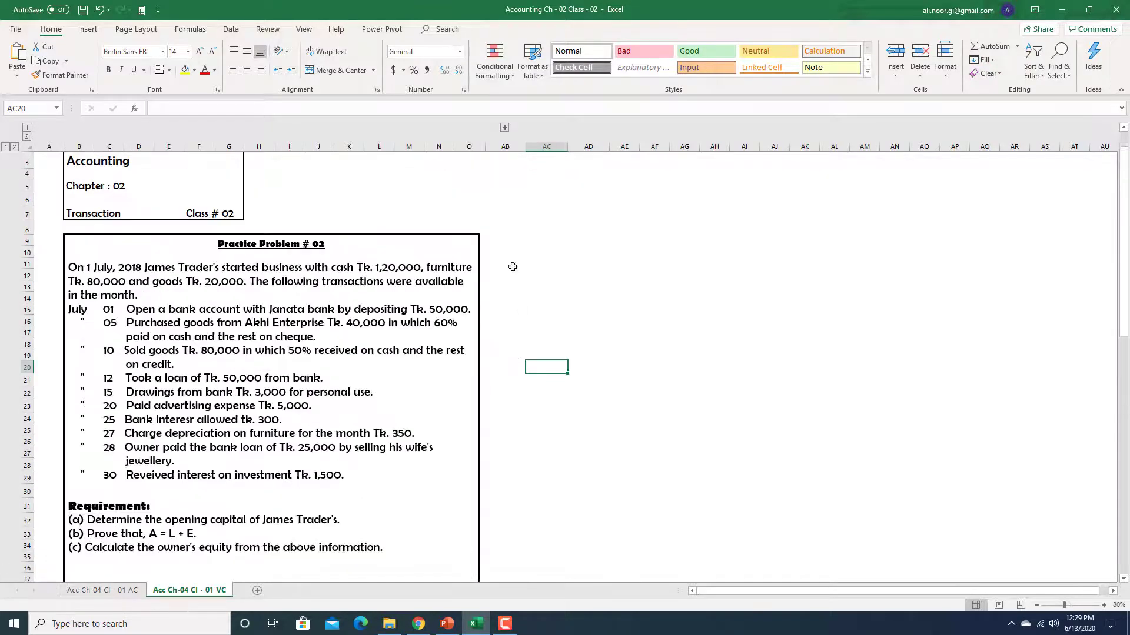
# Expand the hidden columns to show the requirement (b) and (c) tables, and review them
pyautogui.click(504, 127)
pyautogui.scroll(1, 606, 300)
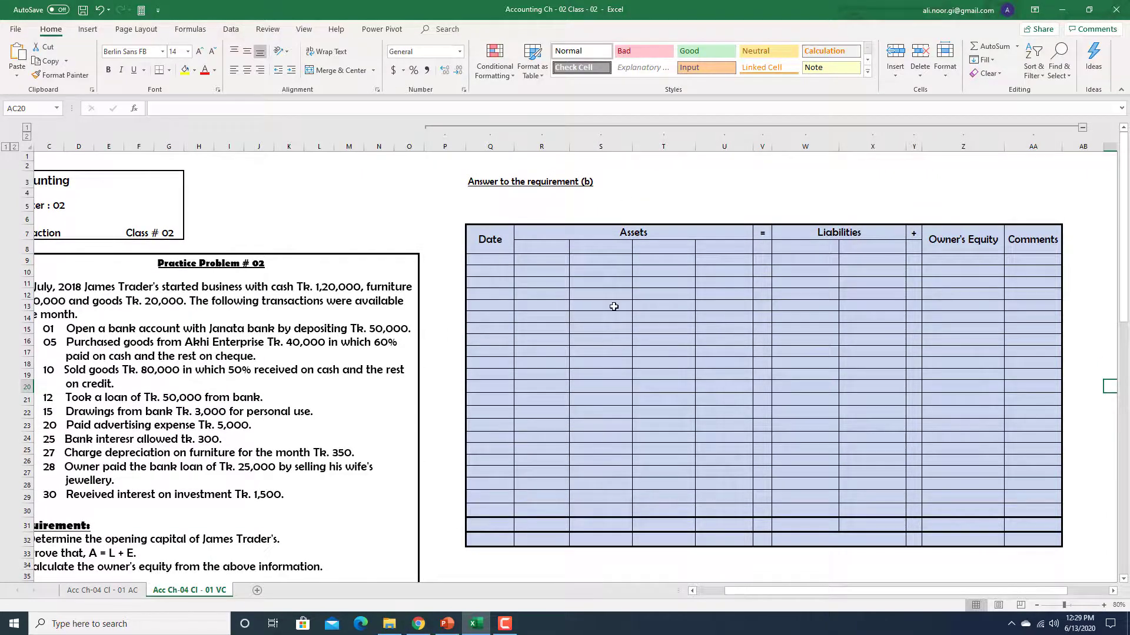
pyautogui.scroll(-1, 614, 307)
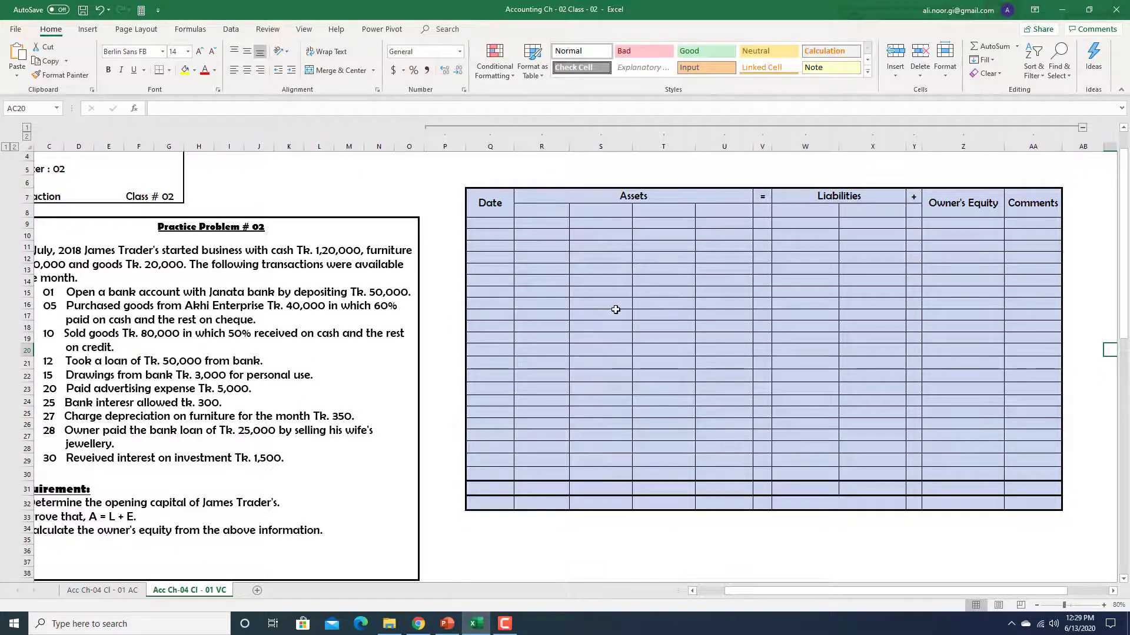
pyautogui.scroll(-4, 615, 309)
pyautogui.scroll(-3, 619, 308)
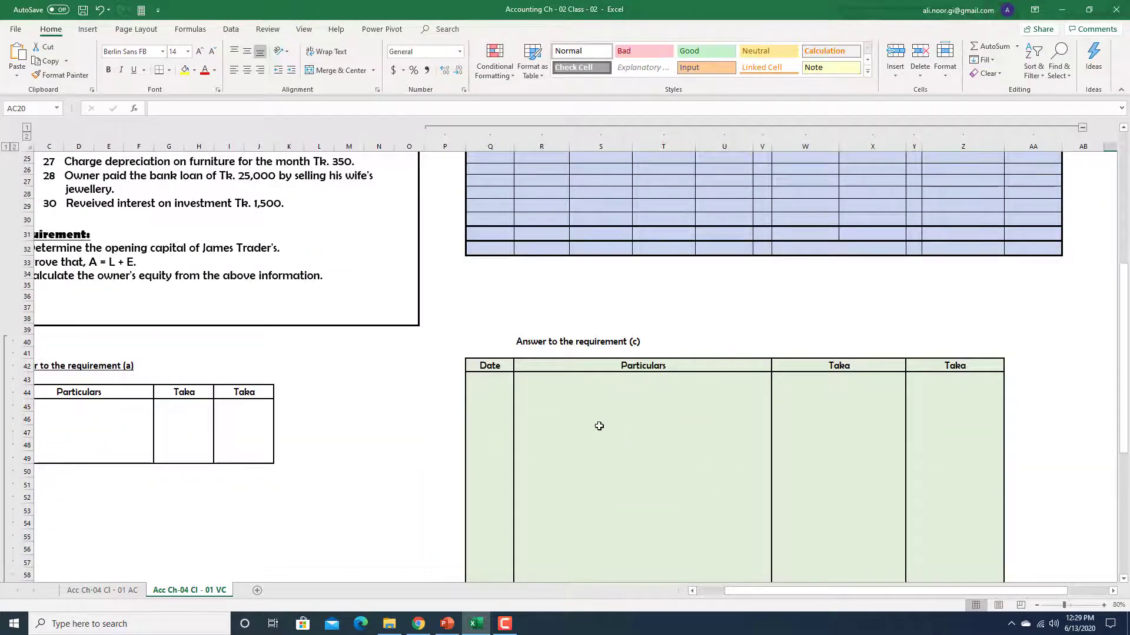
pyautogui.scroll(1, 611, 406)
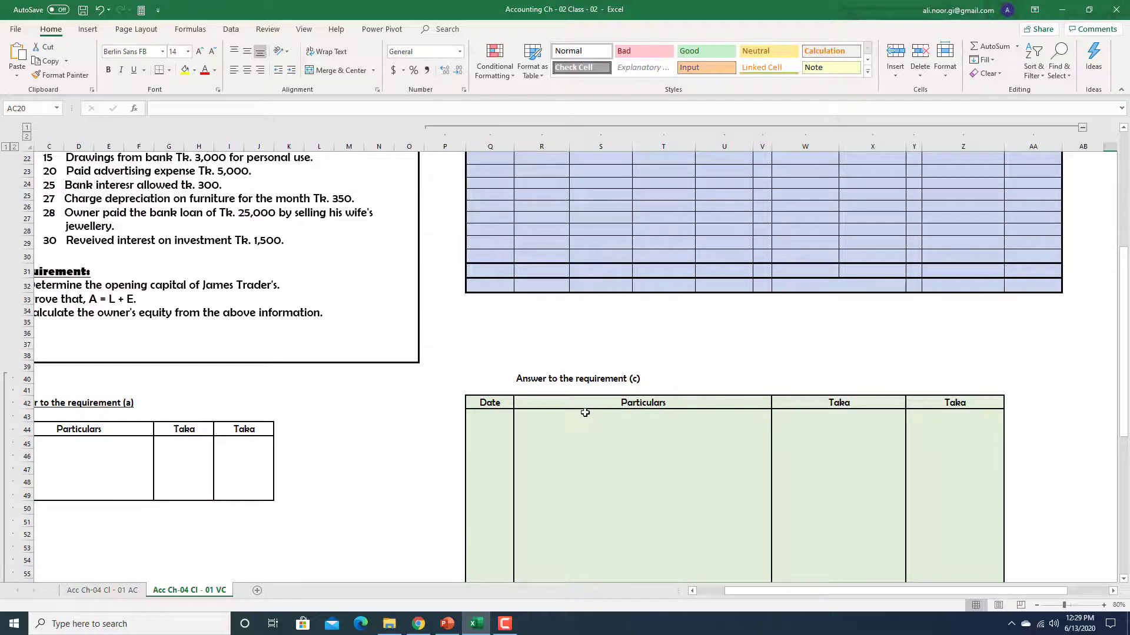
pyautogui.scroll(-1, 580, 418)
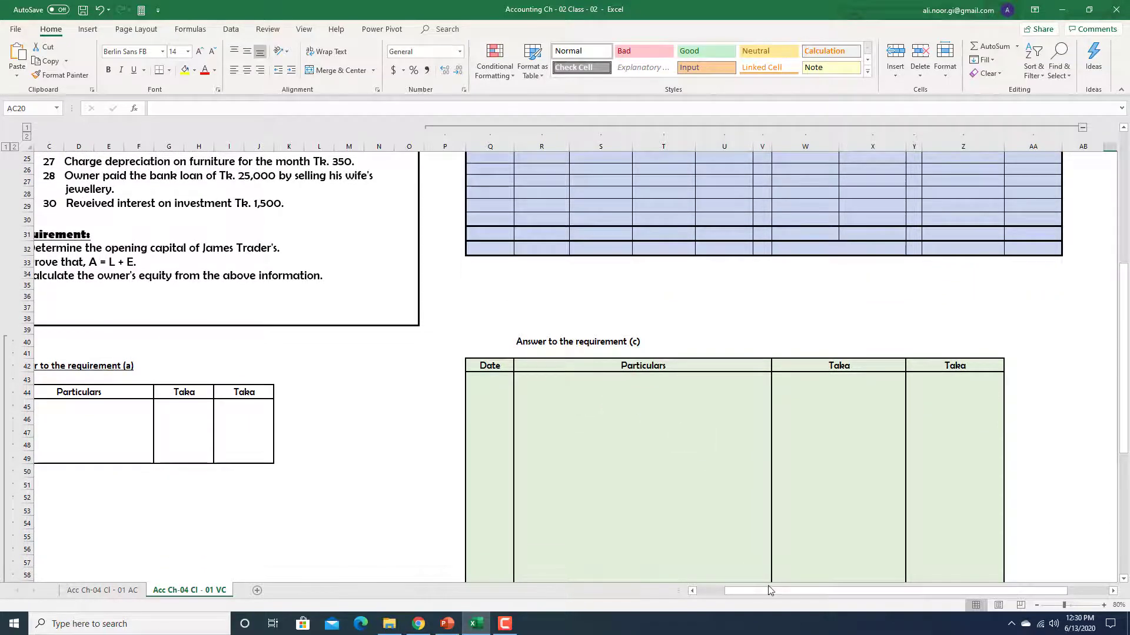
pyautogui.moveTo(769, 598); pyautogui.dragTo(741, 597)
pyautogui.scroll(4, 189, 429)
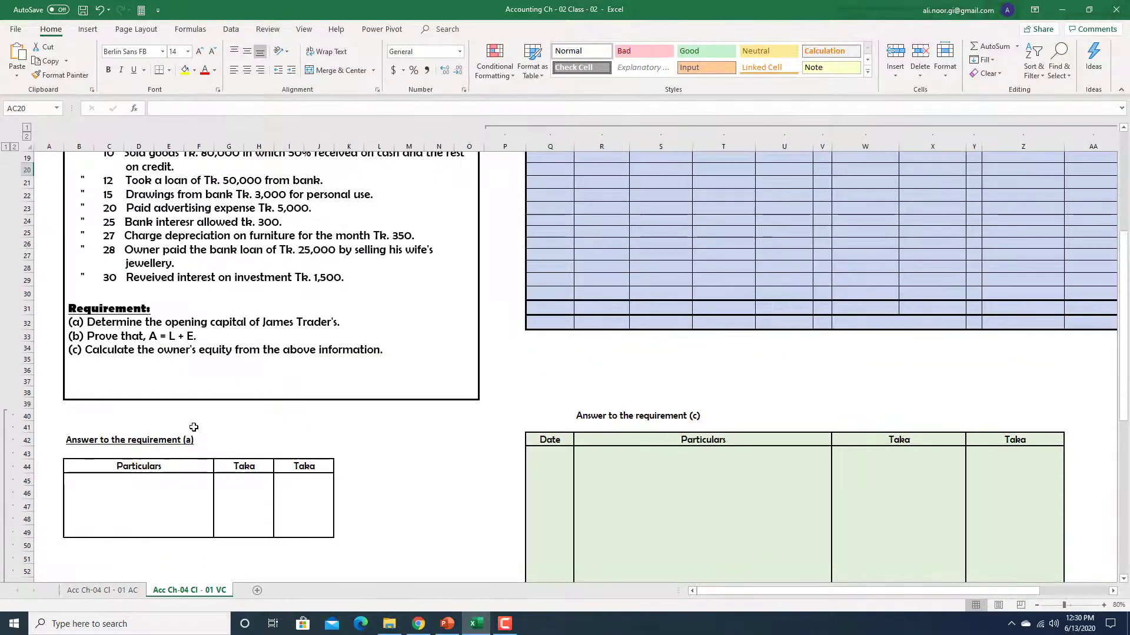
pyautogui.scroll(-1, 209, 431)
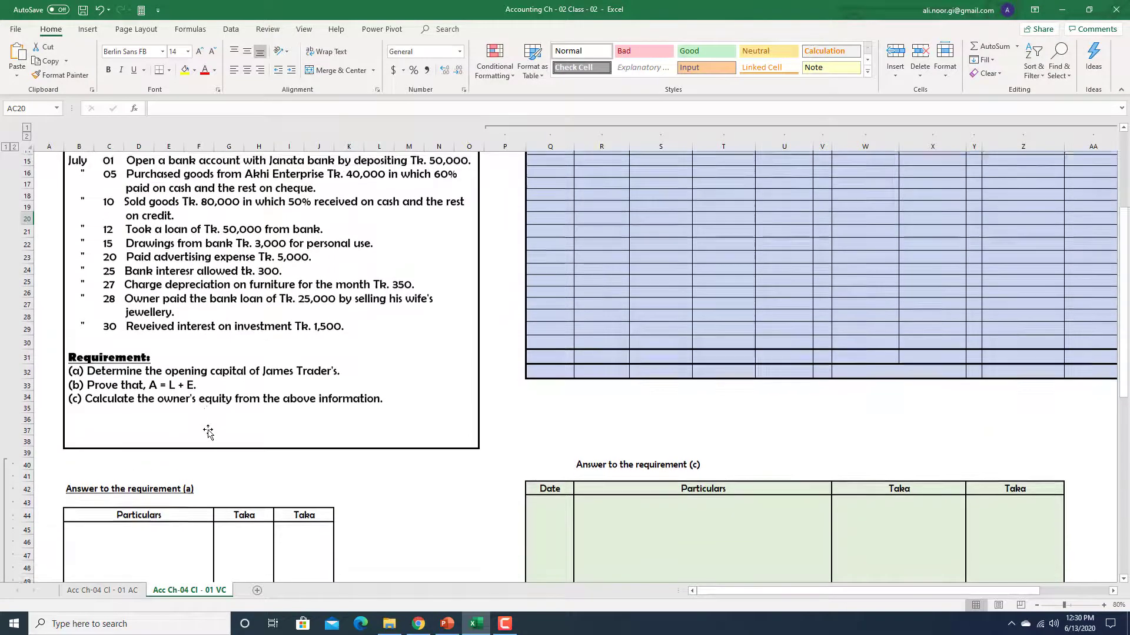
pyautogui.scroll(2, 333, 447)
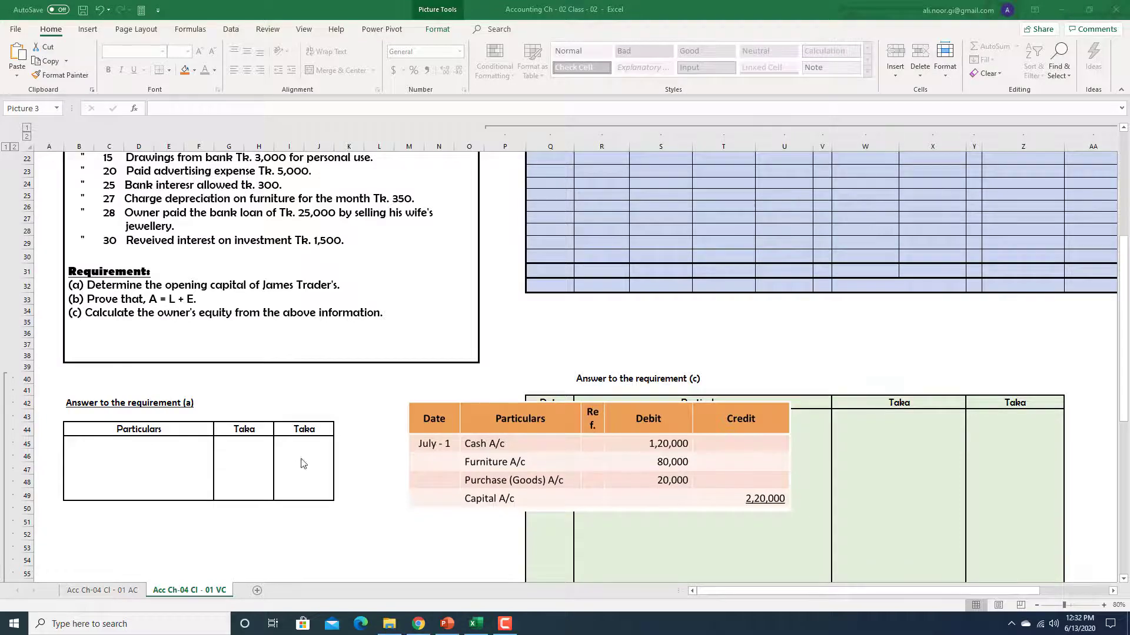
# Enter Cash 120000 and Furniture 80,000 in the requirement (a) table's first two rows
pyautogui.scroll(2, 276, 370)
pyautogui.scroll(5, 276, 370)
pyautogui.scroll(-4, 319, 254)
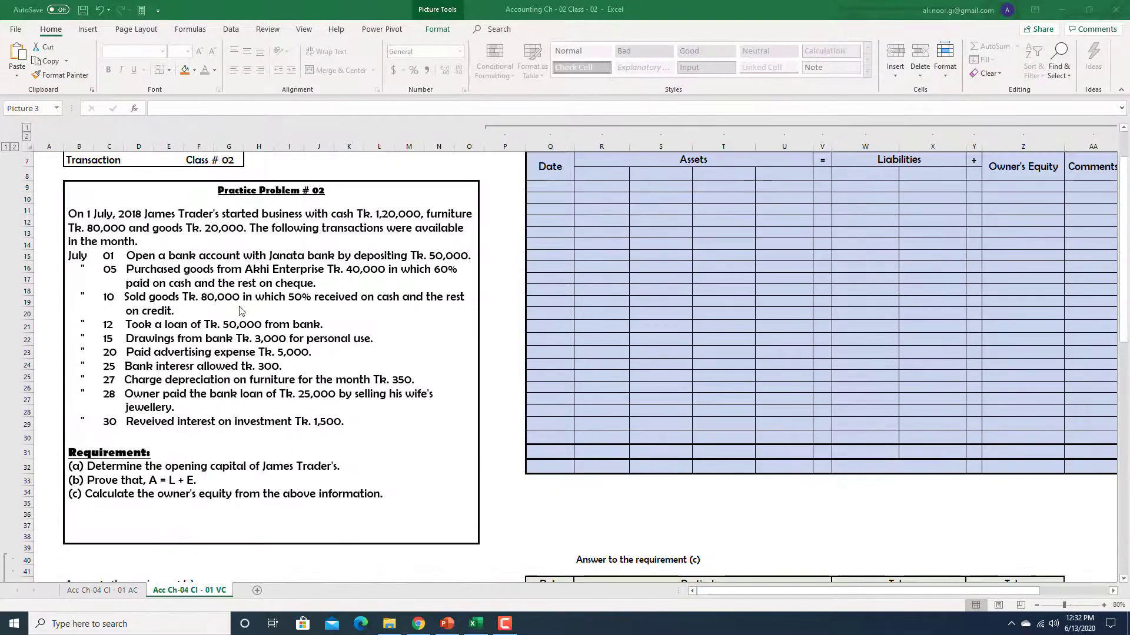
pyautogui.scroll(4, 320, 254)
pyautogui.scroll(-8, 319, 254)
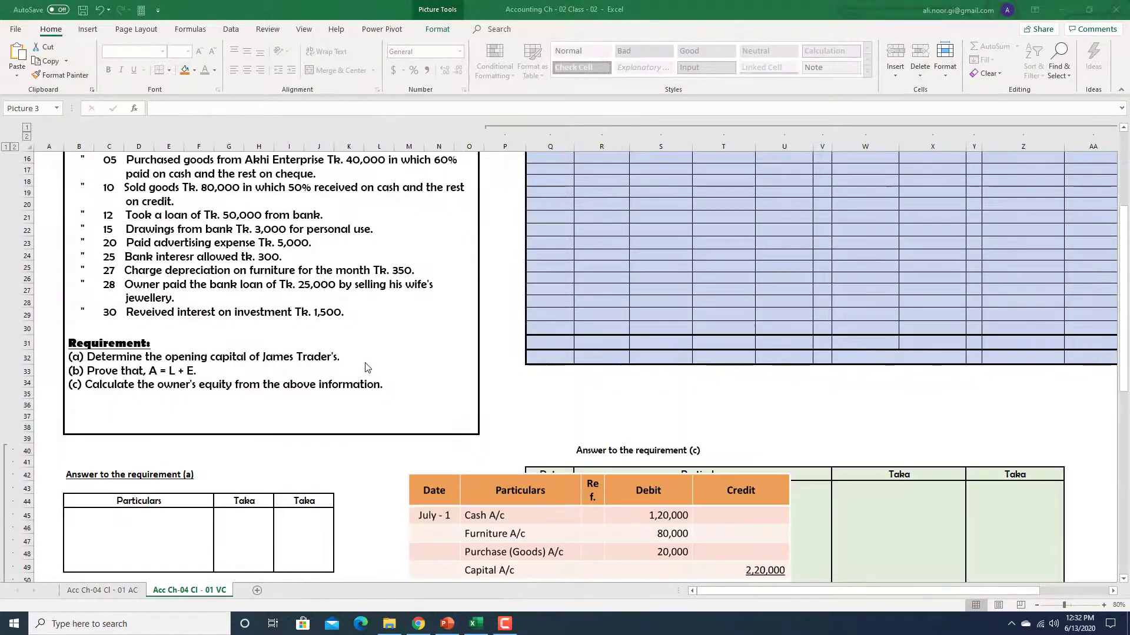
pyautogui.click(140, 409)
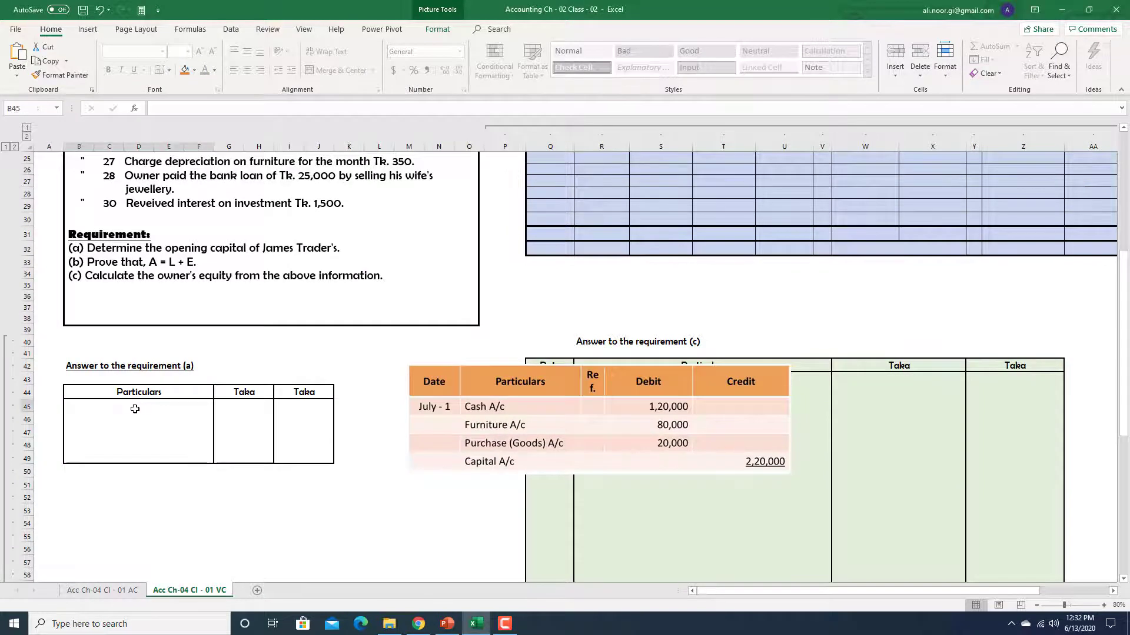
pyautogui.write('Cash')
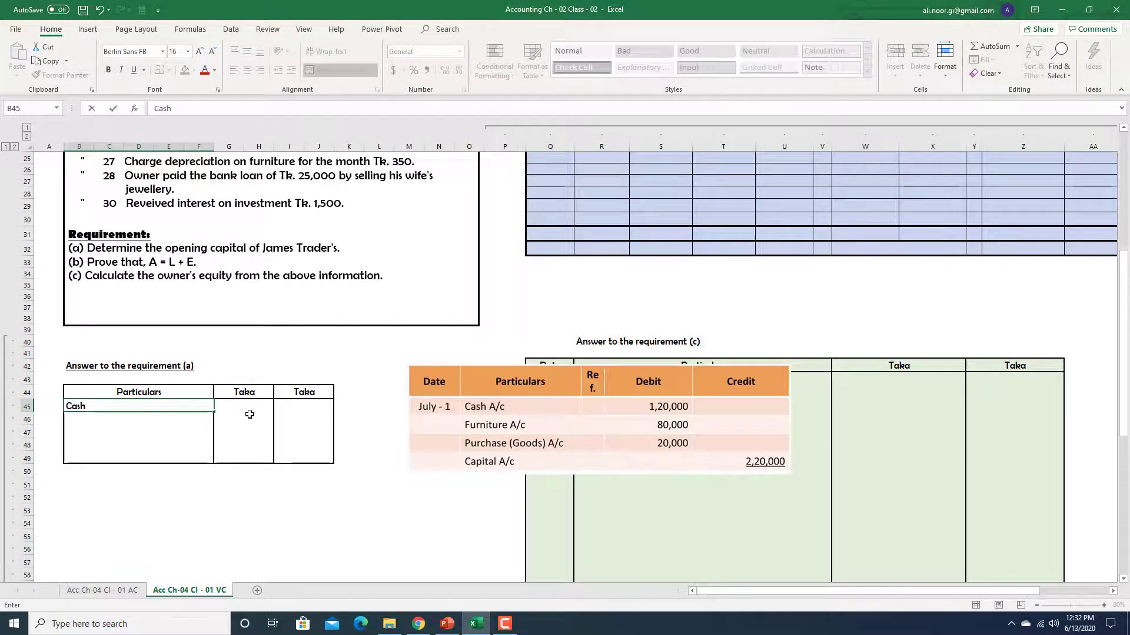
pyautogui.press('Tab')
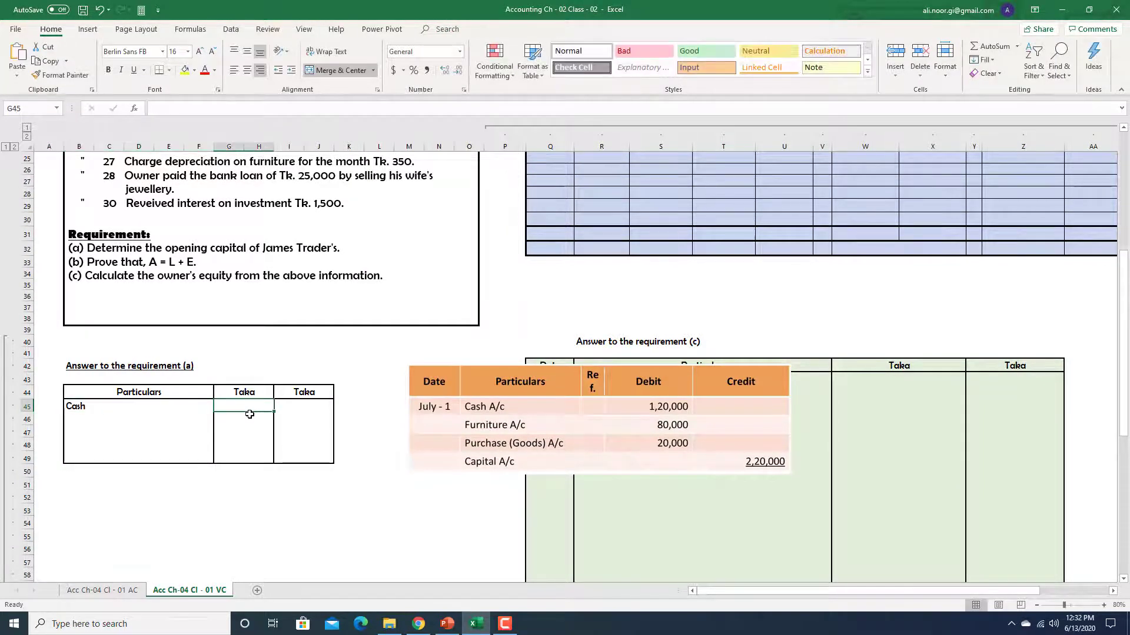
pyautogui.write('12000')
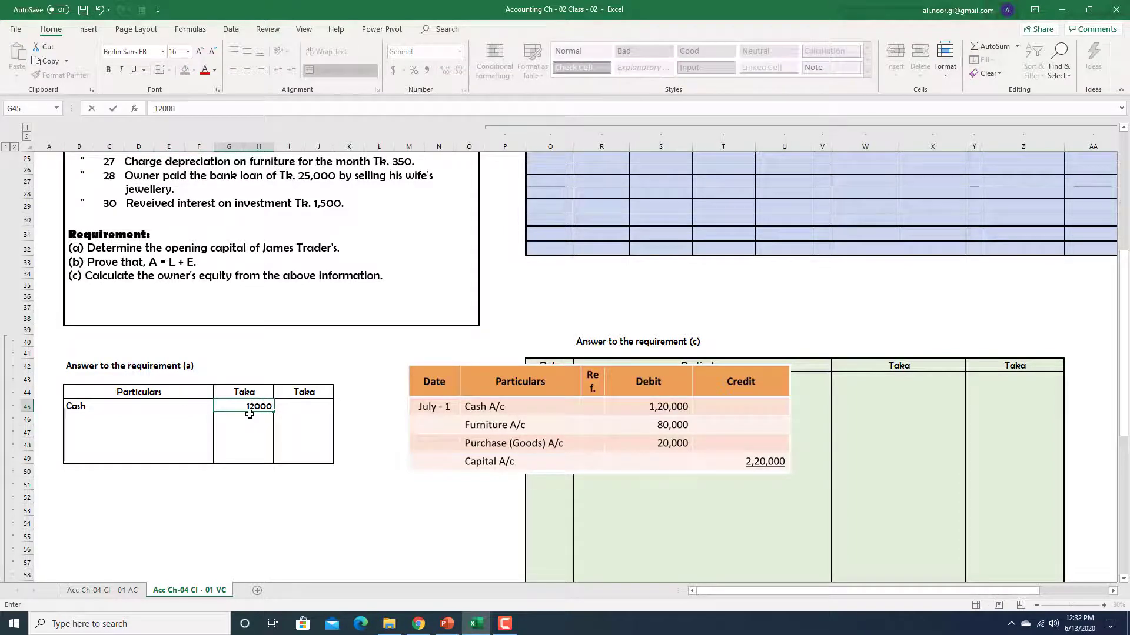
pyautogui.write('0')
pyautogui.press('Return')
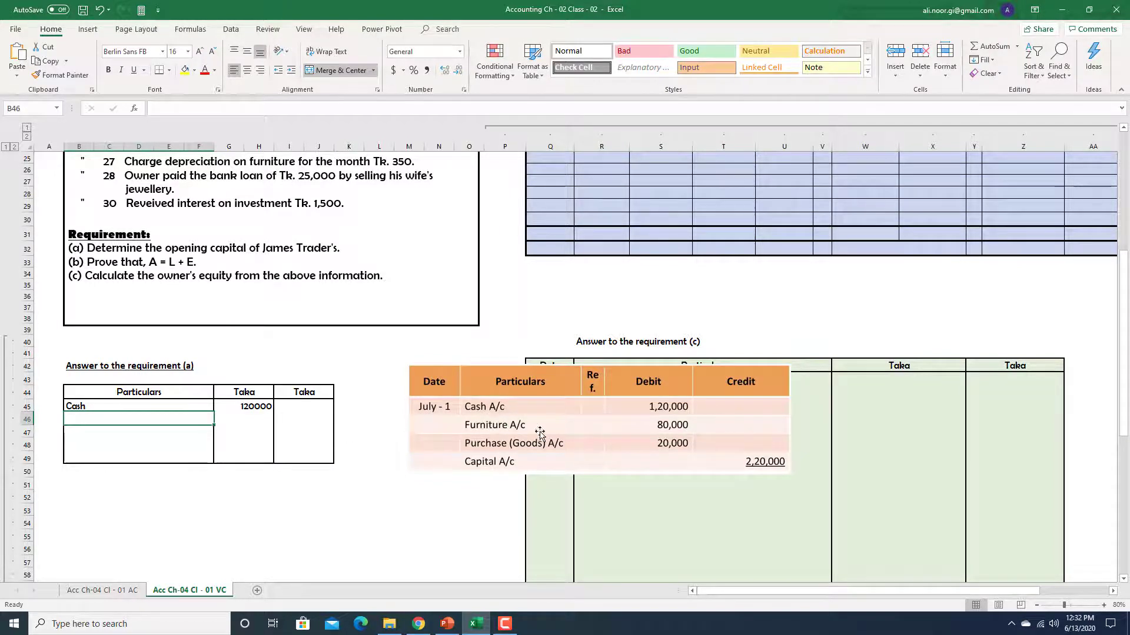
pyautogui.write('F')
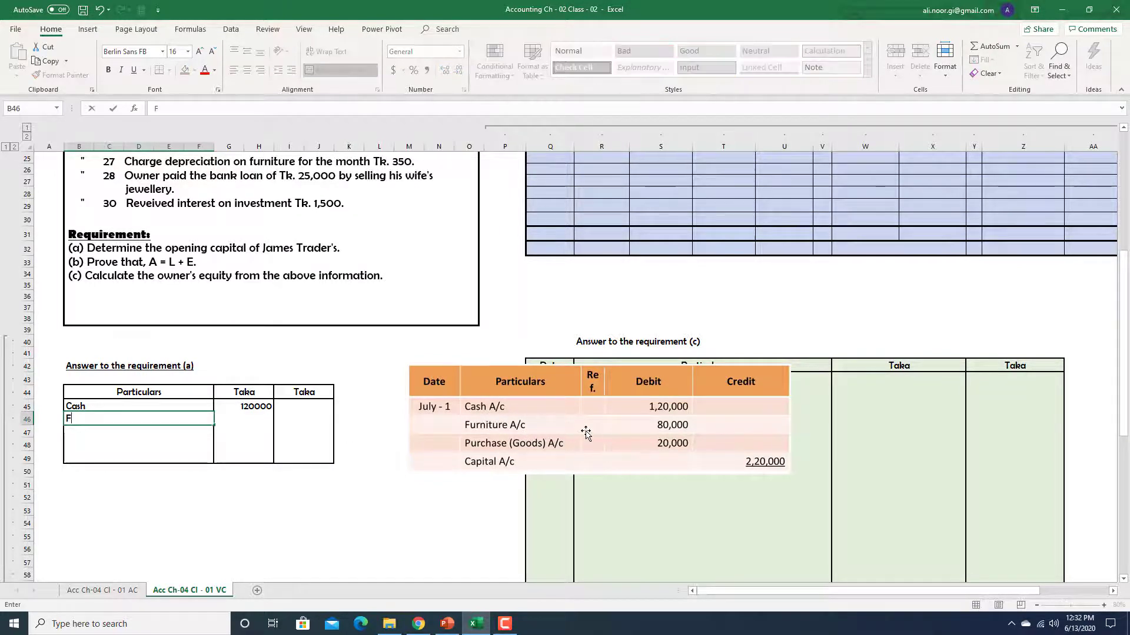
pyautogui.write('urniture')
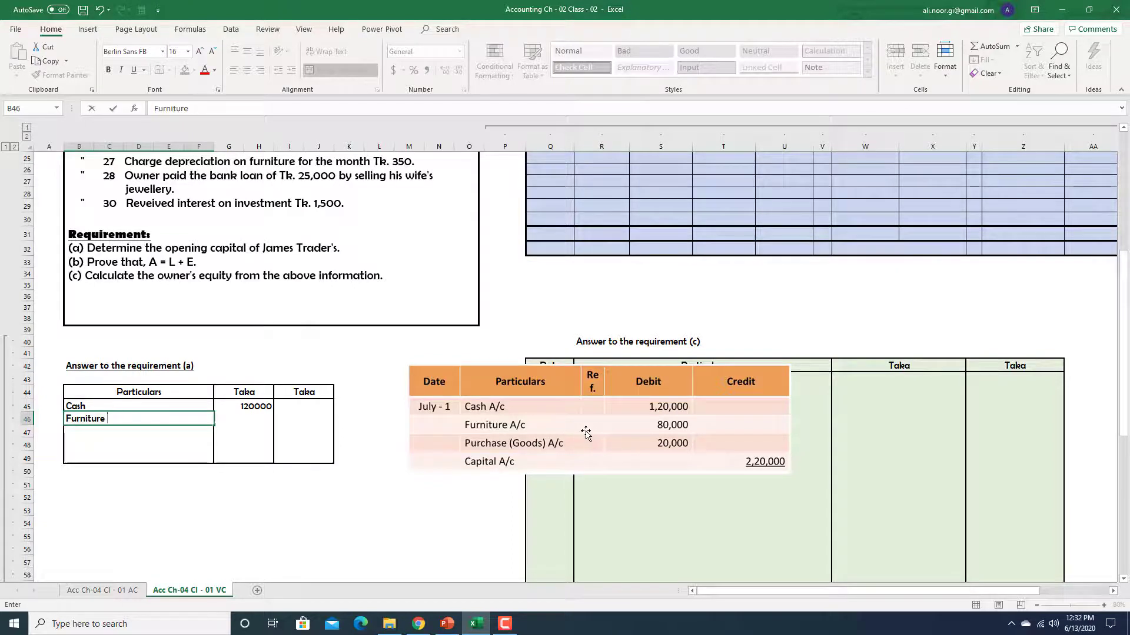
pyautogui.press('Tab')
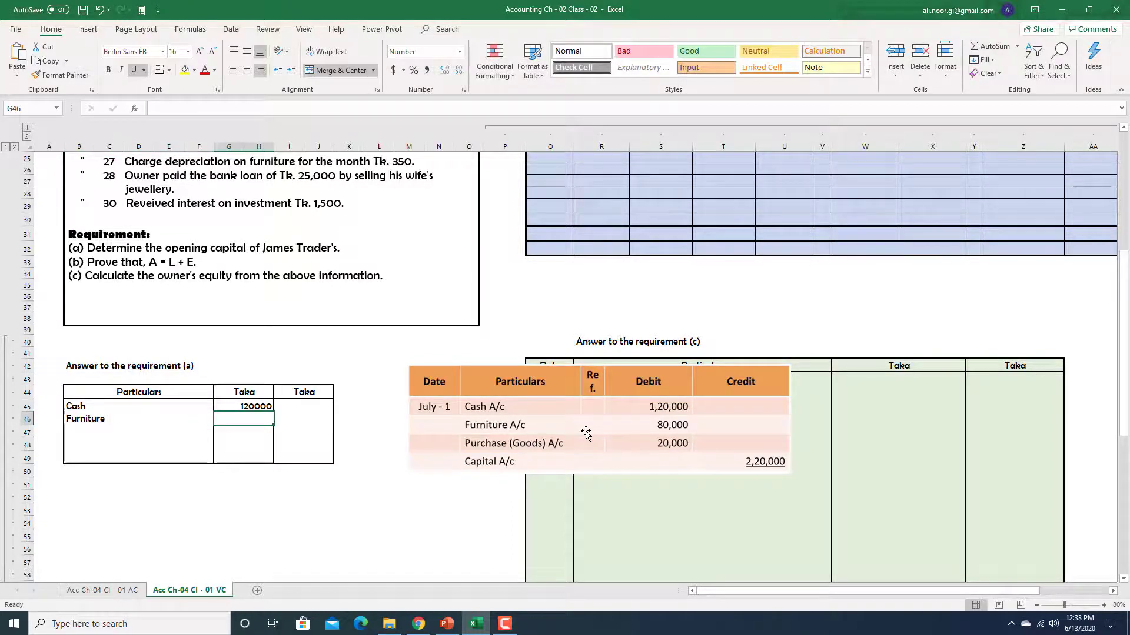
pyautogui.write('80,00')
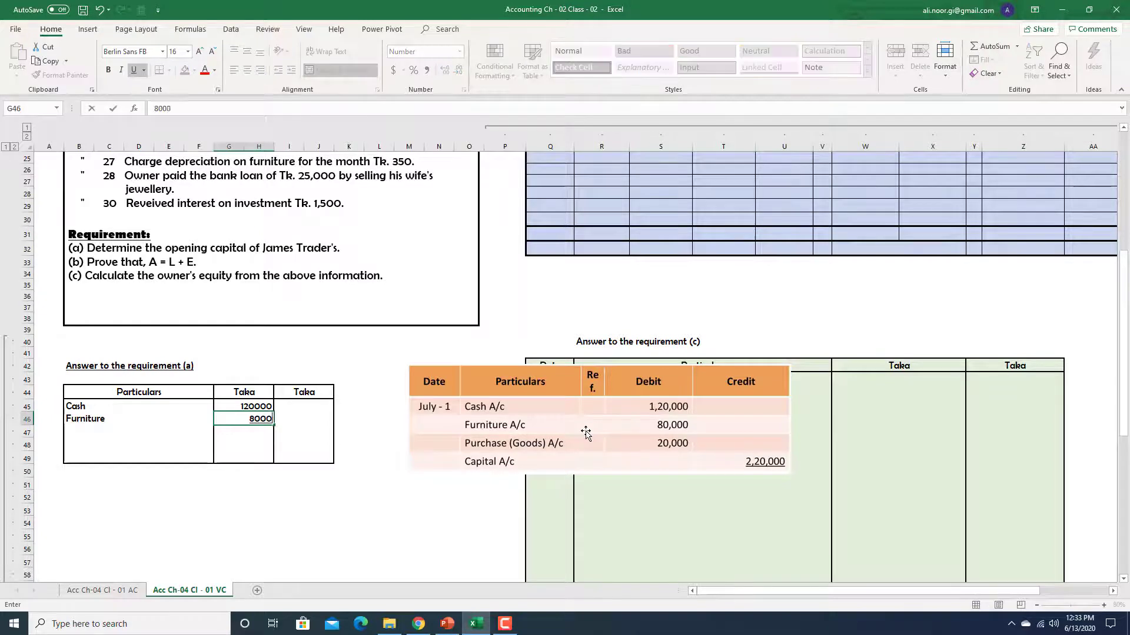
pyautogui.write('0')
pyautogui.press('Return')
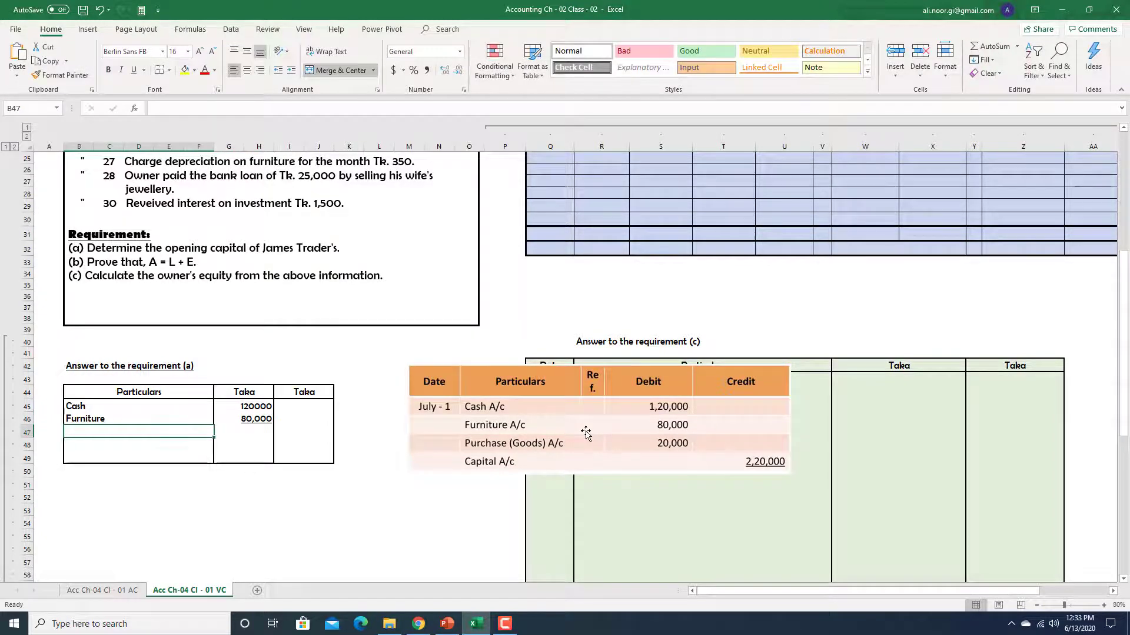
# Total cash and furniture with =SUM(G45:H46), giving 200,000 in G47
pyautogui.press('Right')
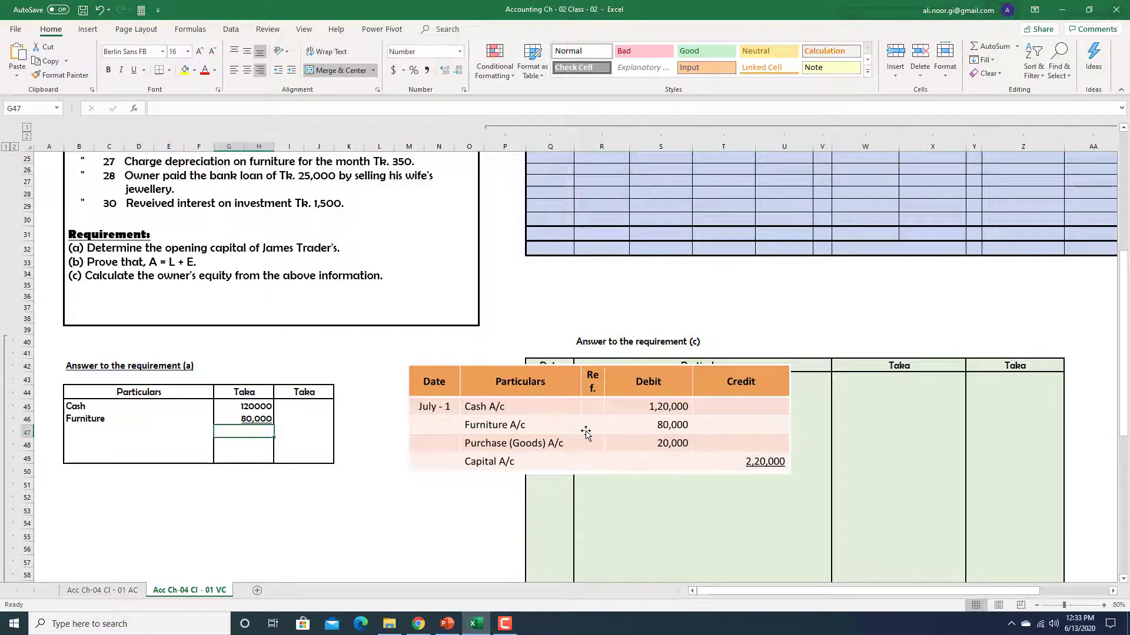
pyautogui.write('=sum')
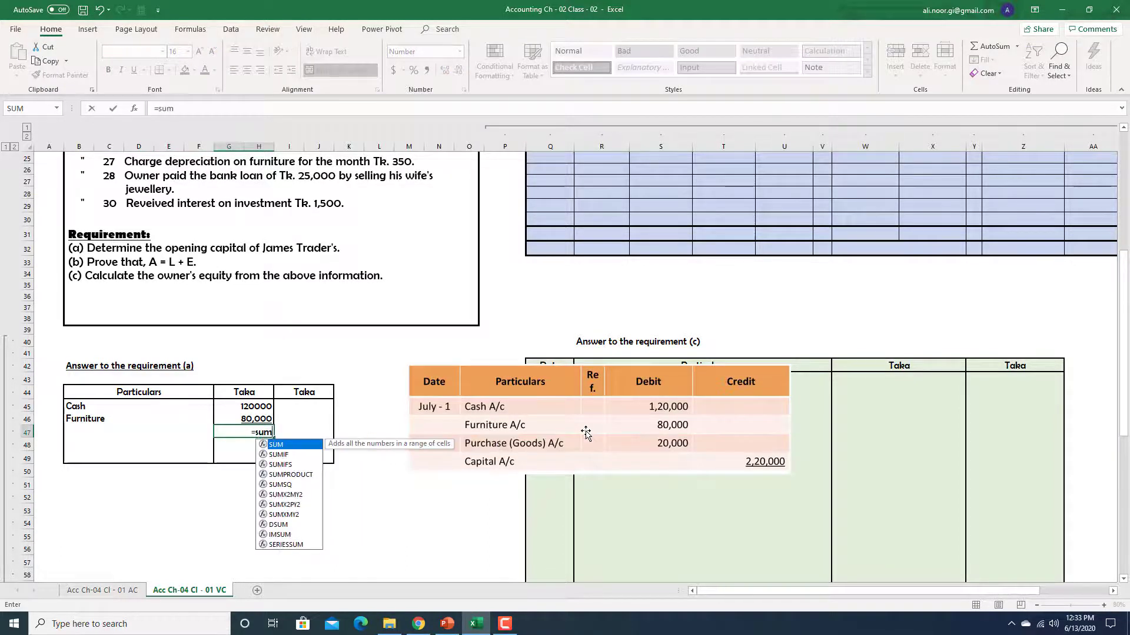
pyautogui.press('Tab')
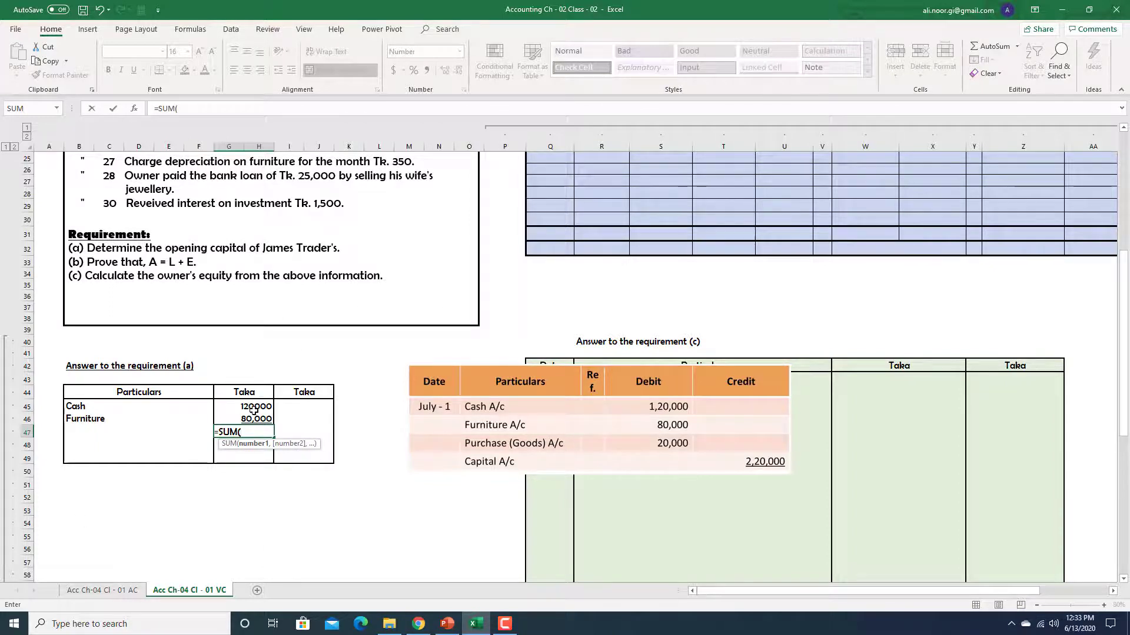
pyautogui.moveTo(253, 408); pyautogui.dragTo(256, 419)
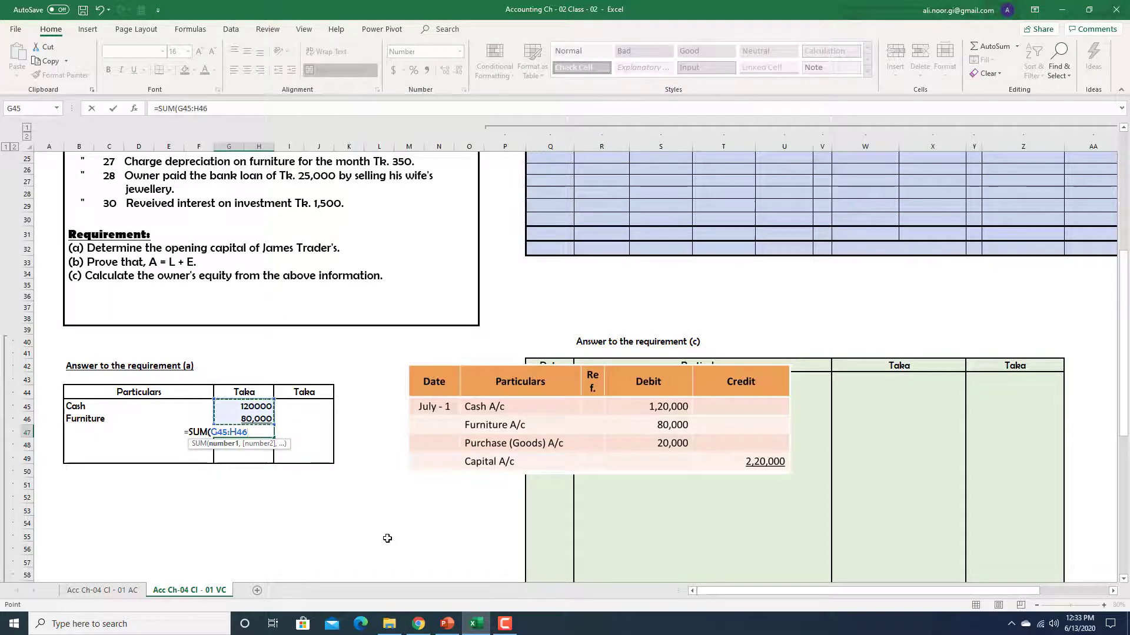
pyautogui.press('Return')
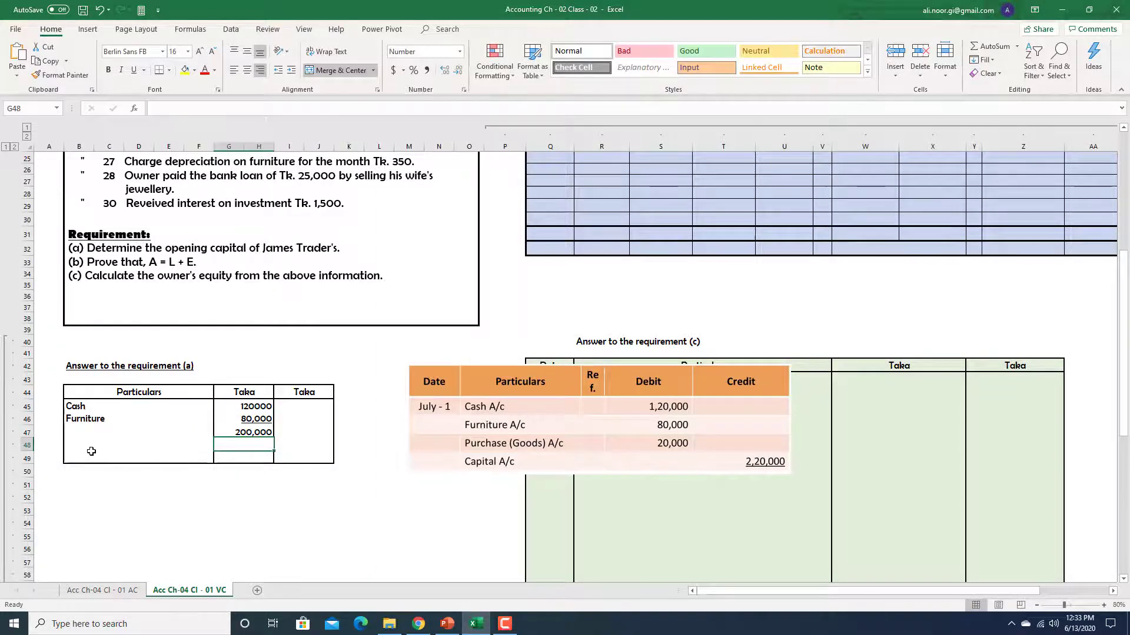
pyautogui.click(112, 449)
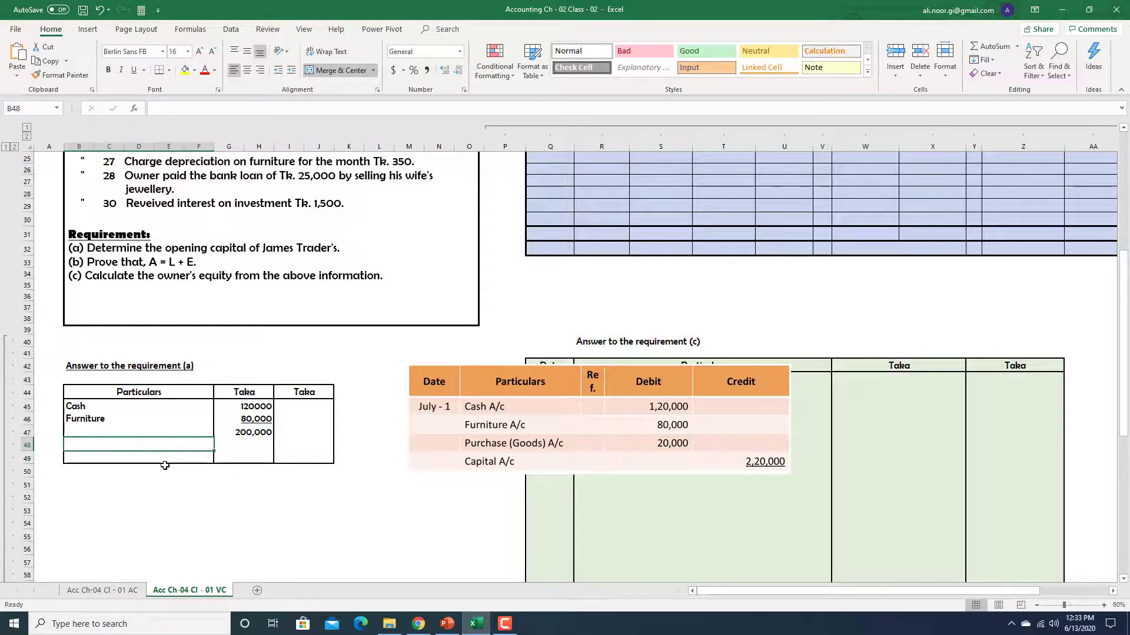
# Add a Goods row with amount 20000 in B48 and G48
pyautogui.write('Goods')
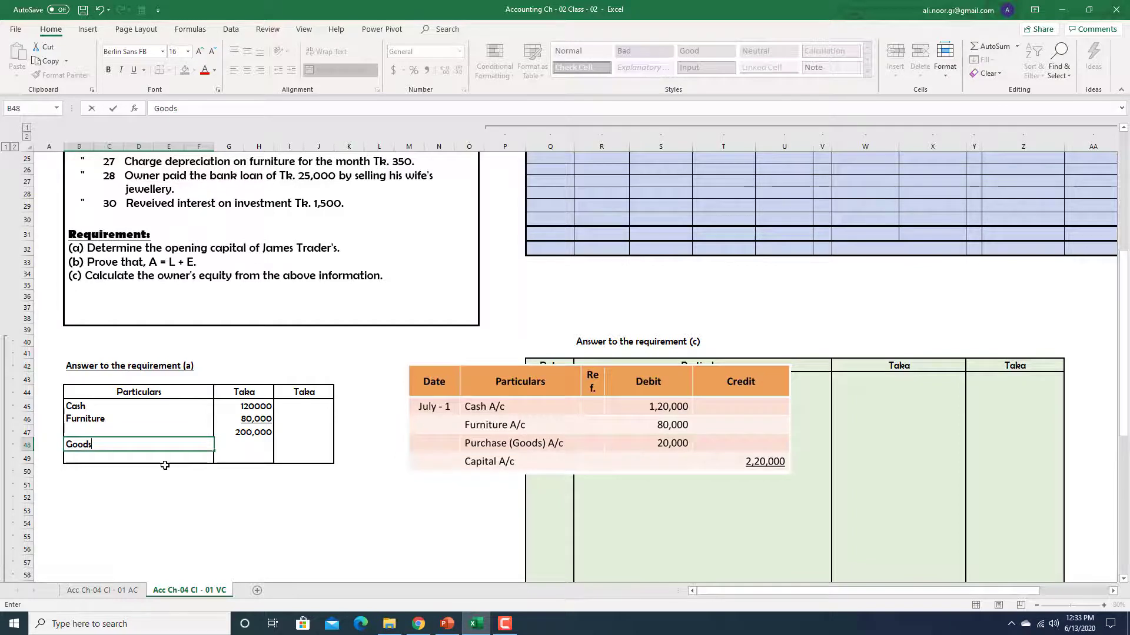
pyautogui.press('Tab')
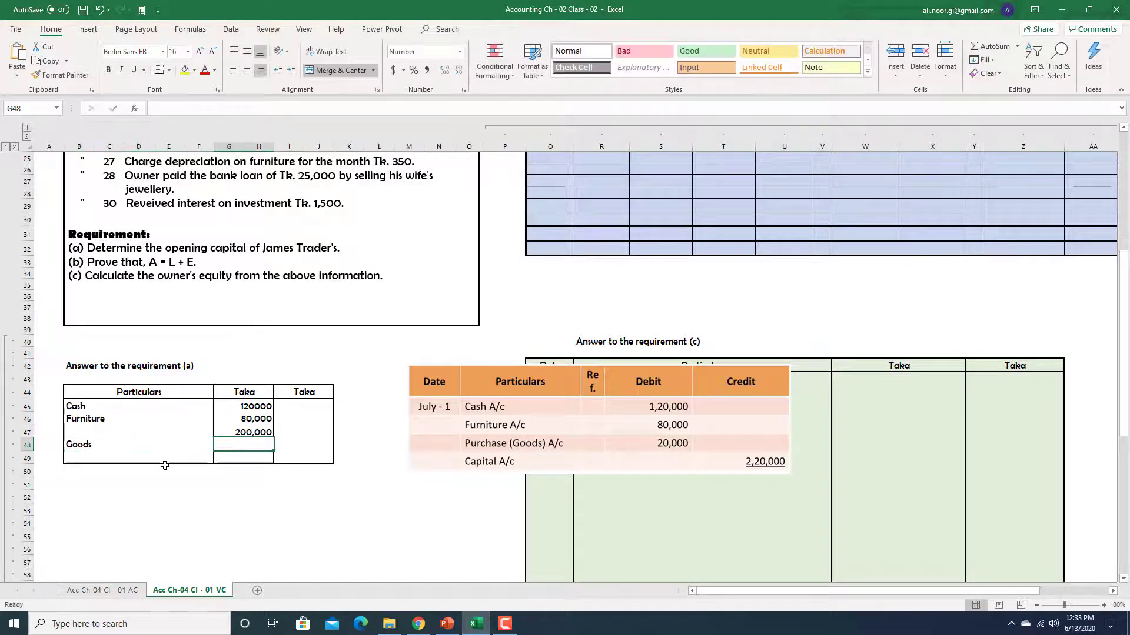
pyautogui.write('20000')
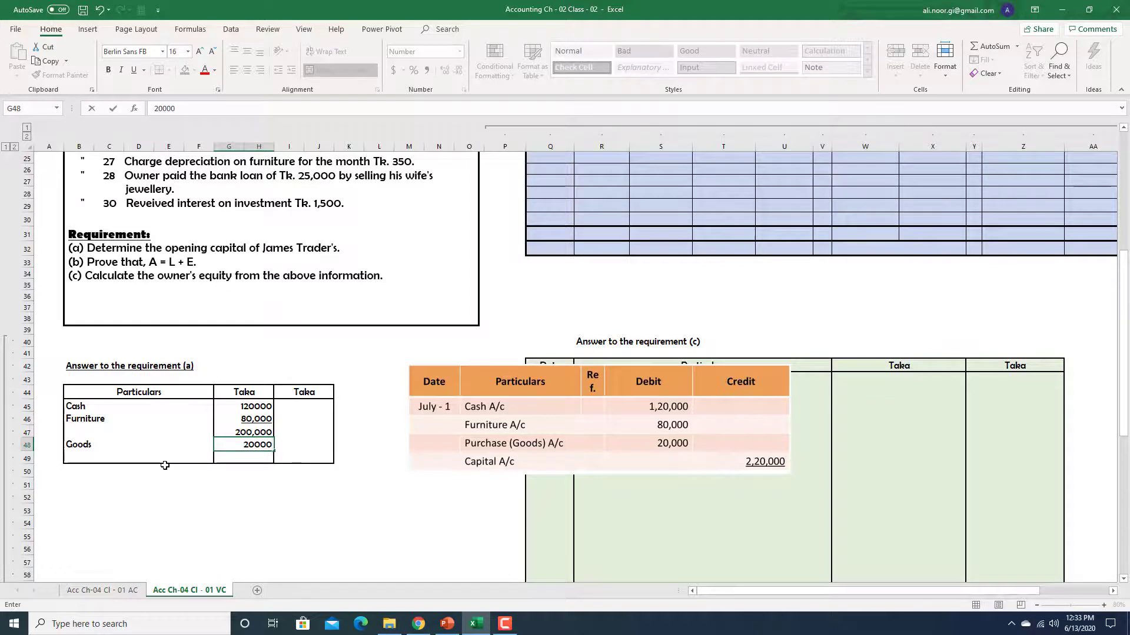
pyautogui.press('Return')
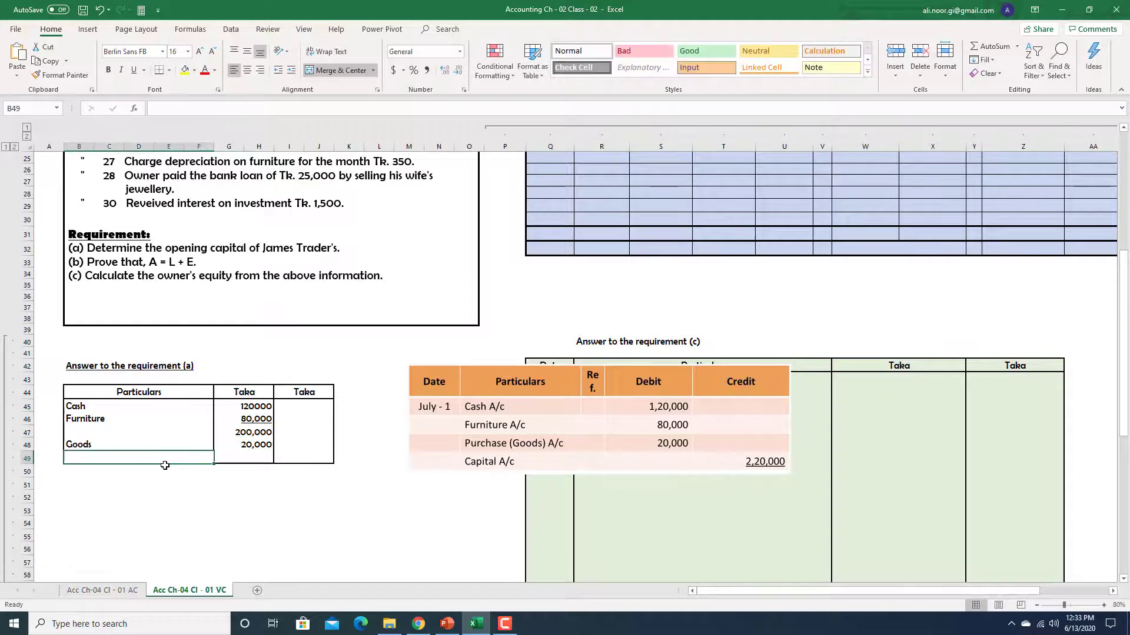
# Enter the opening capital total 220000 in I49
pyautogui.press('Tab')
pyautogui.press('Tab')
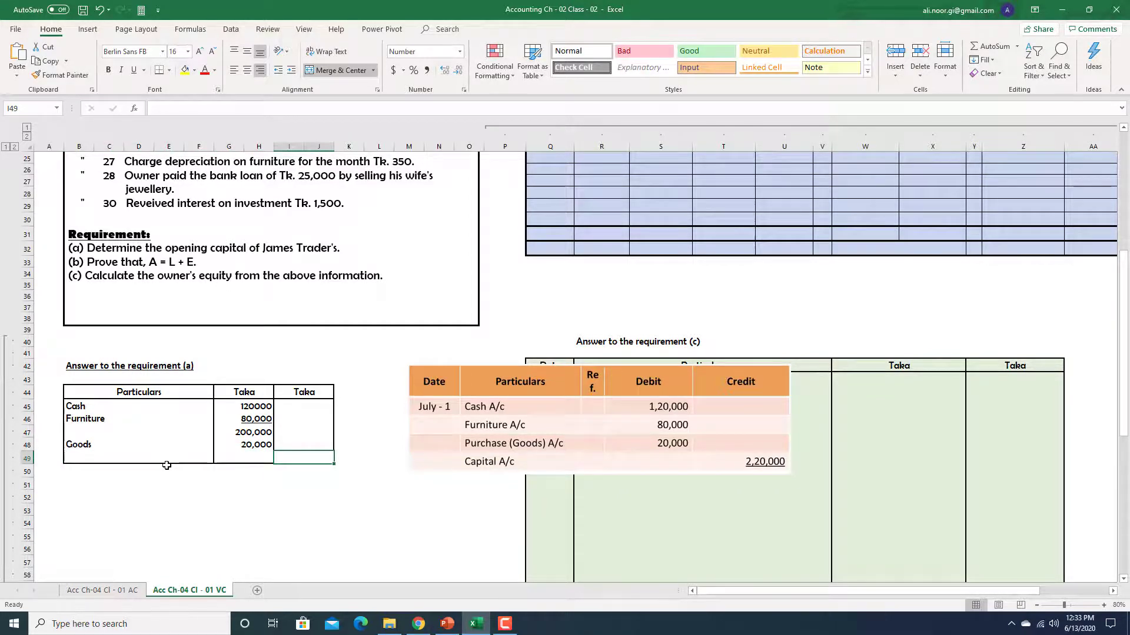
pyautogui.write('20')
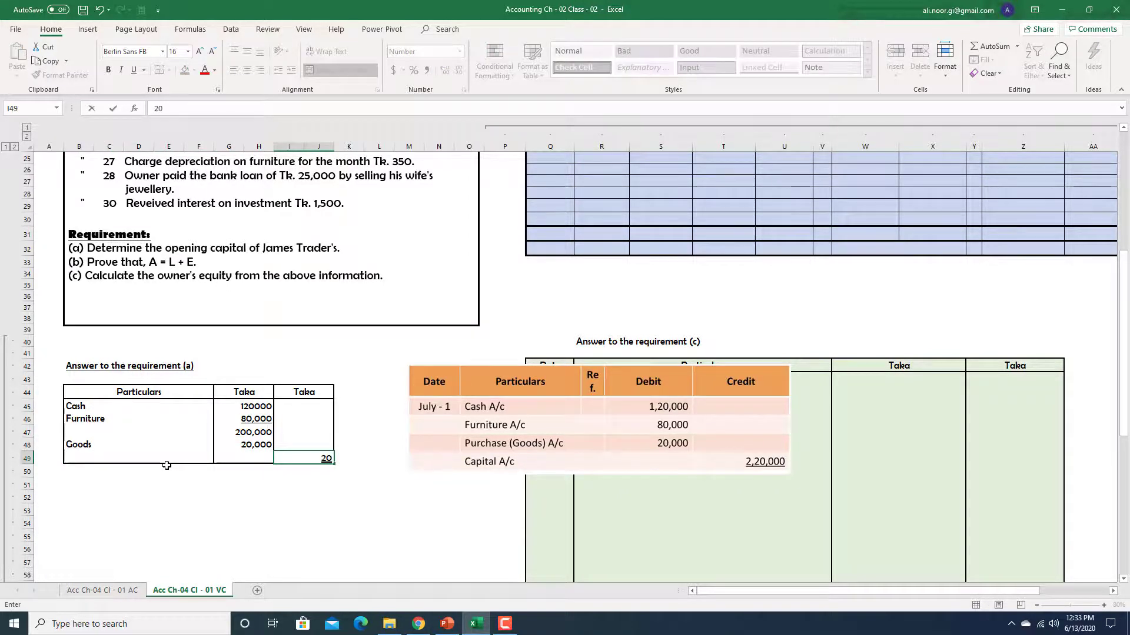
pyautogui.press('BackSpace')
pyautogui.write('20000')
pyautogui.press('Return')
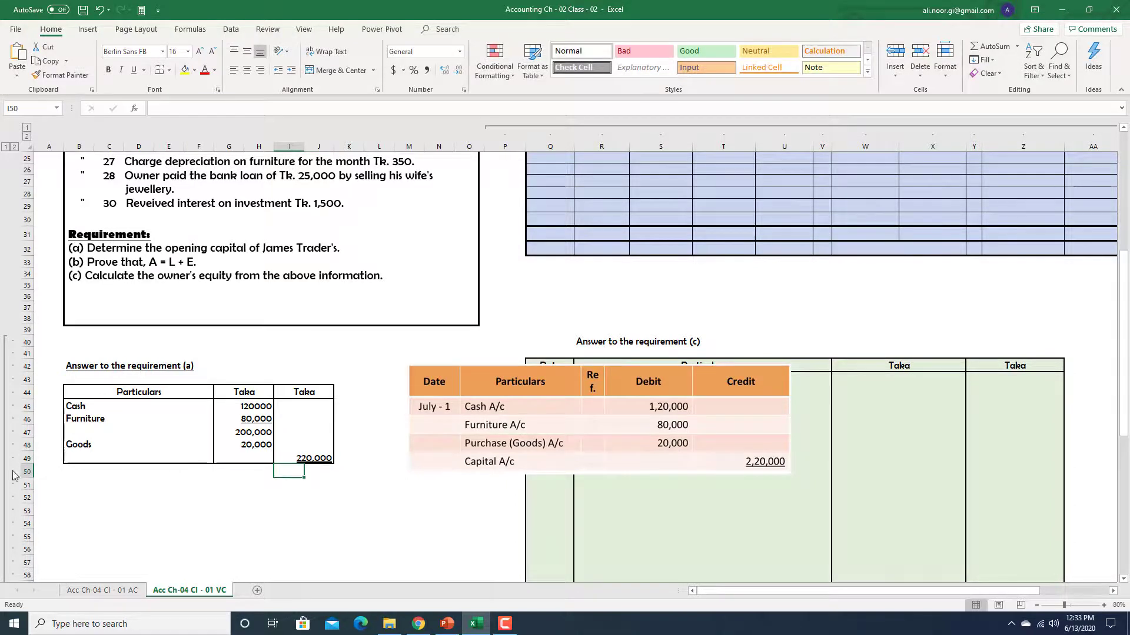
# Label the total row 'Opening Capital' in B49 and centre it
pyautogui.click(155, 460)
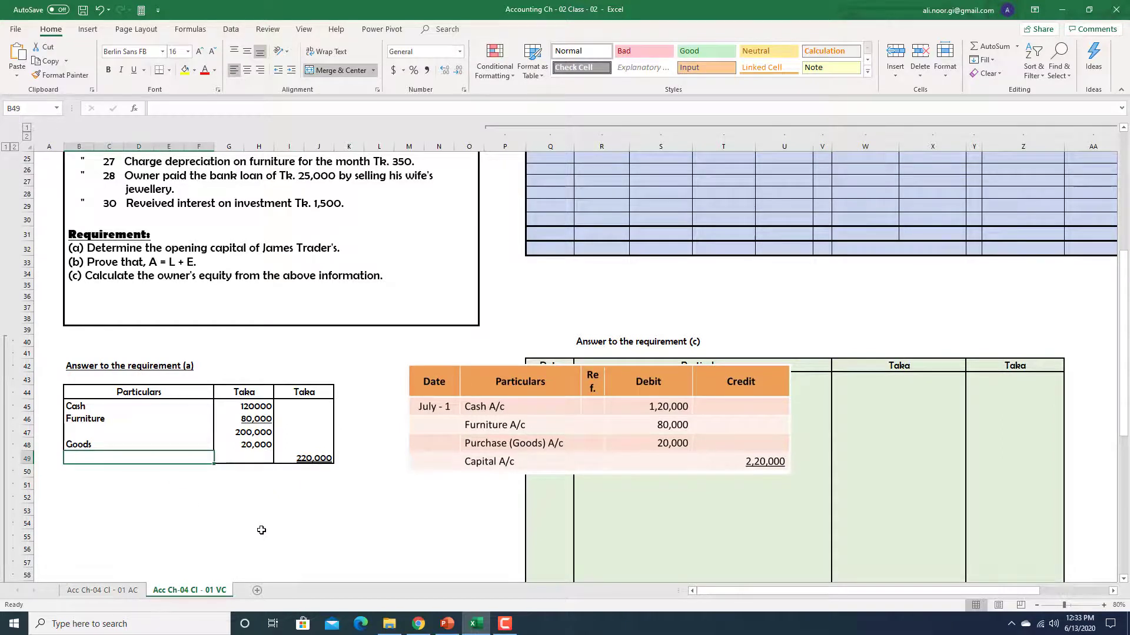
pyautogui.write('Opening')
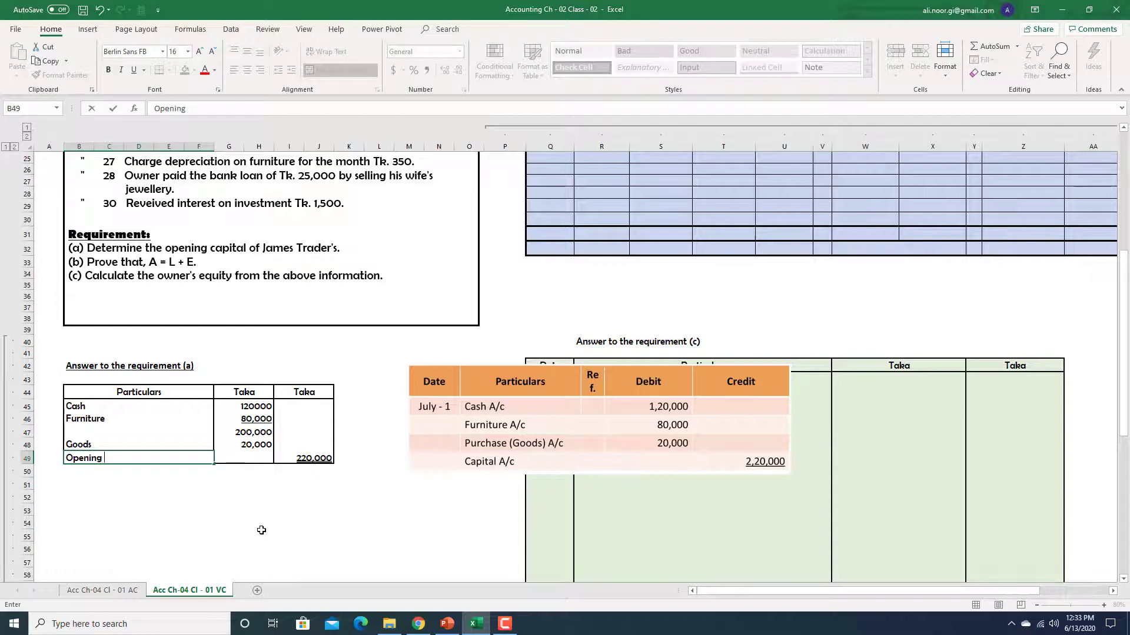
pyautogui.write(' Capital')
pyautogui.press('Return')
pyautogui.click(138, 458)
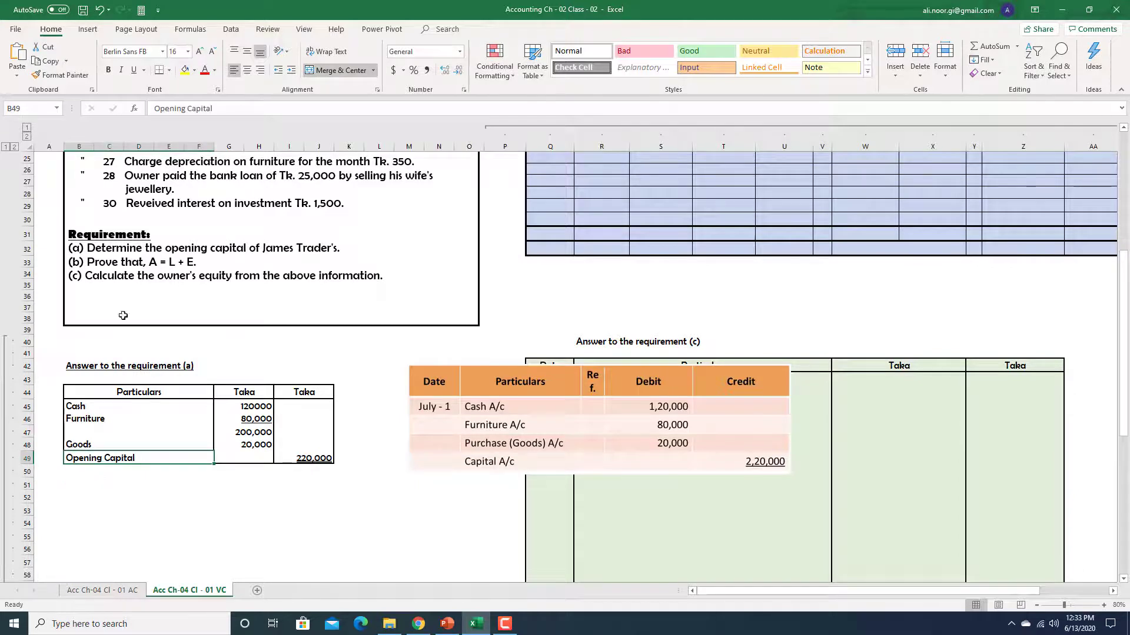
pyautogui.click(247, 70)
pyautogui.click(360, 509)
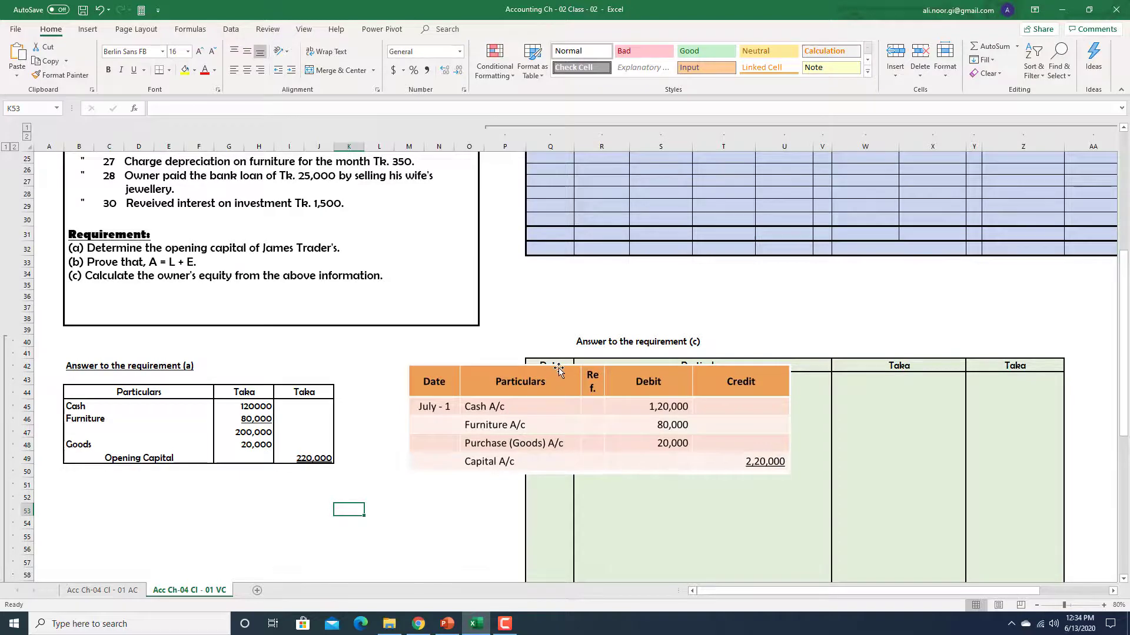
# Move the journal picture below the table and underline the goods amount 20,000 in G48
pyautogui.moveTo(558, 369); pyautogui.dragTo(214, 536)
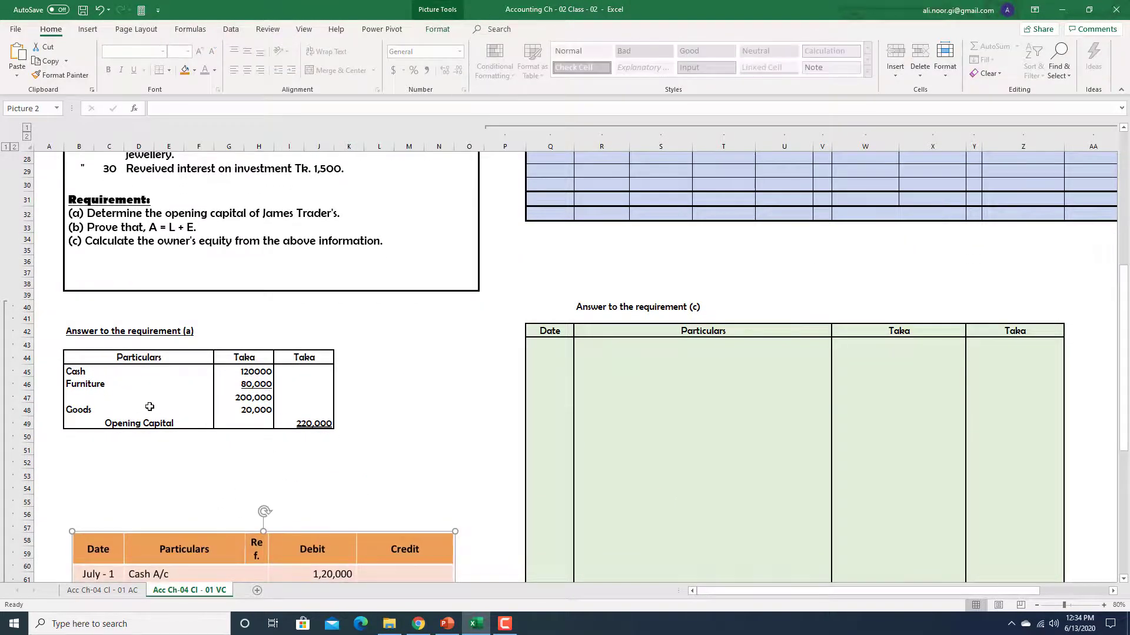
pyautogui.scroll(1, 150, 411)
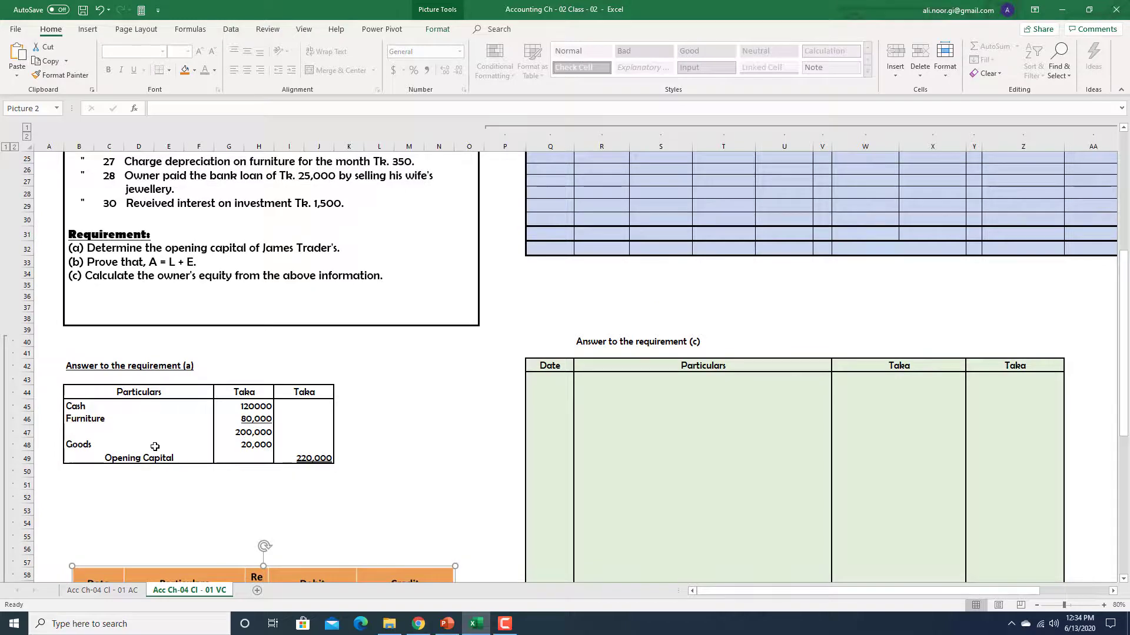
pyautogui.click(251, 449)
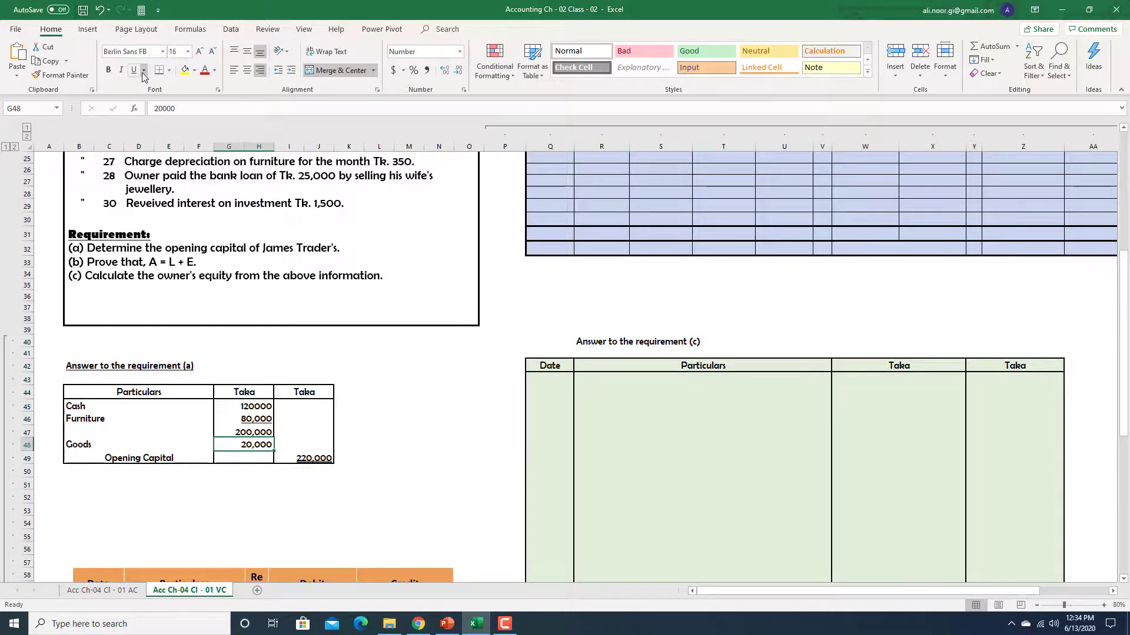
pyautogui.click(133, 71)
# Select the opening cash figure in the problem text to check it against the table
pyautogui.scroll(7, 345, 307)
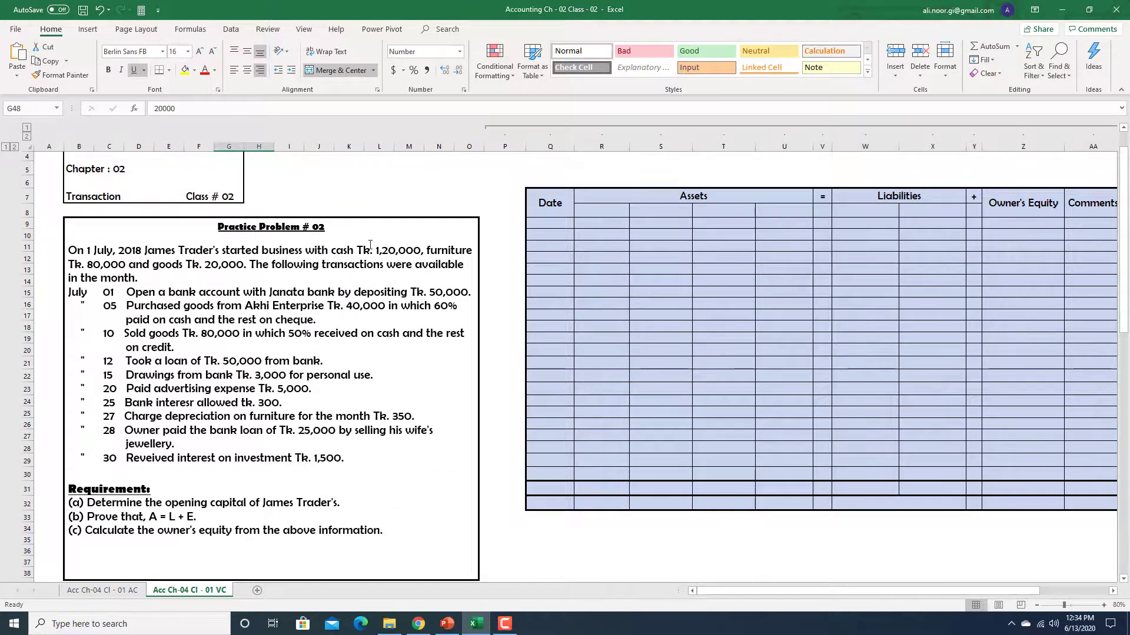
pyautogui.moveTo(341, 252); pyautogui.dragTo(419, 252)
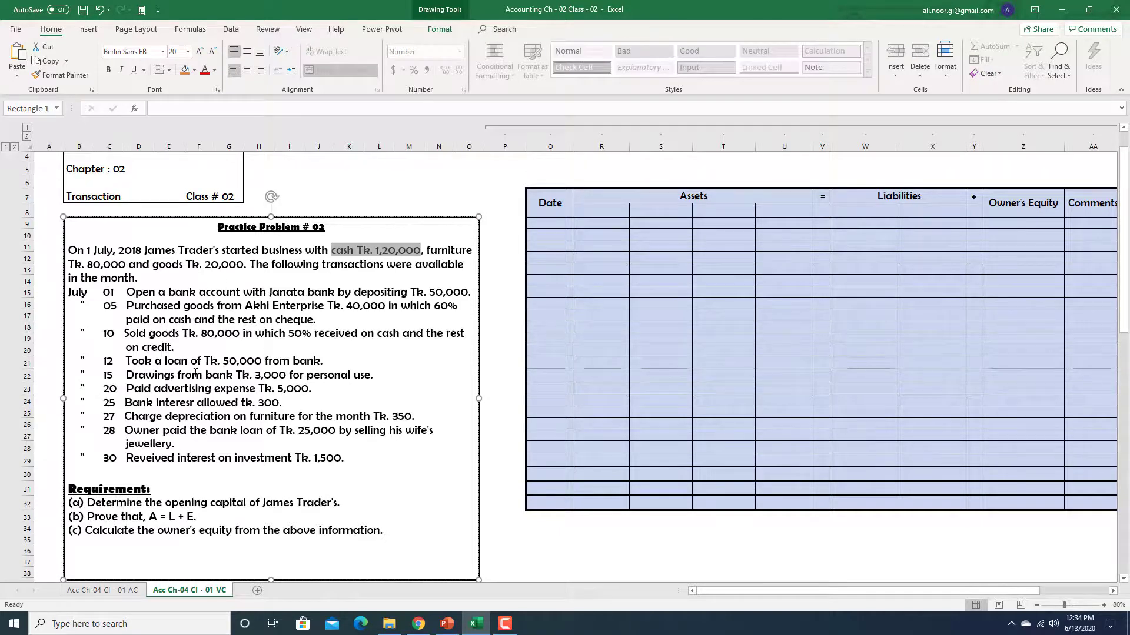
pyautogui.scroll(-8, 195, 374)
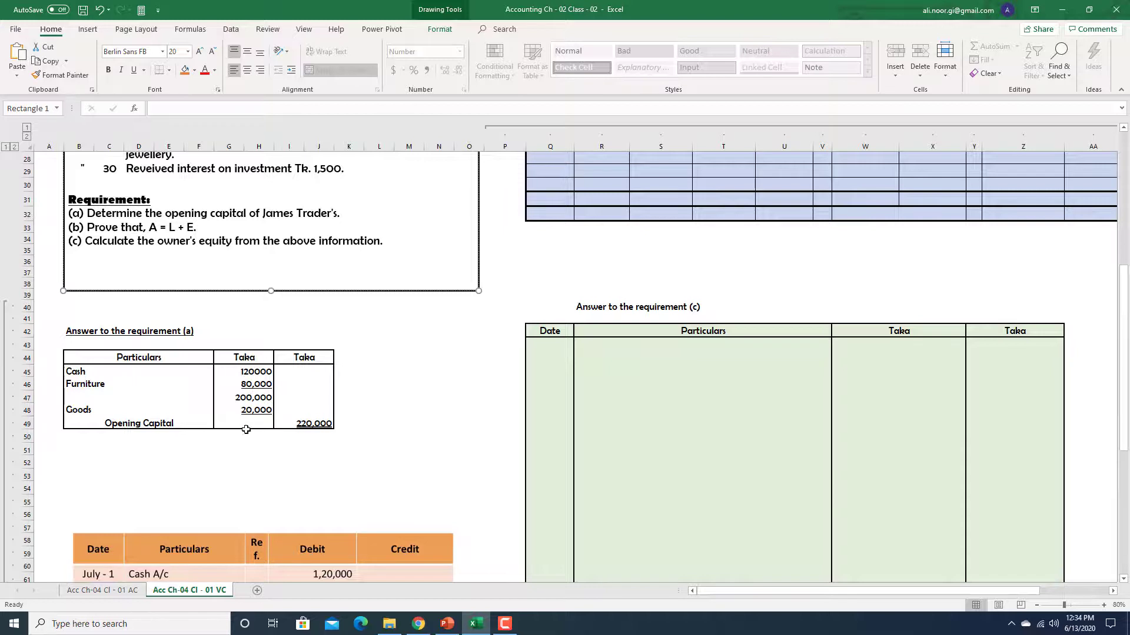
pyautogui.scroll(-1, 246, 429)
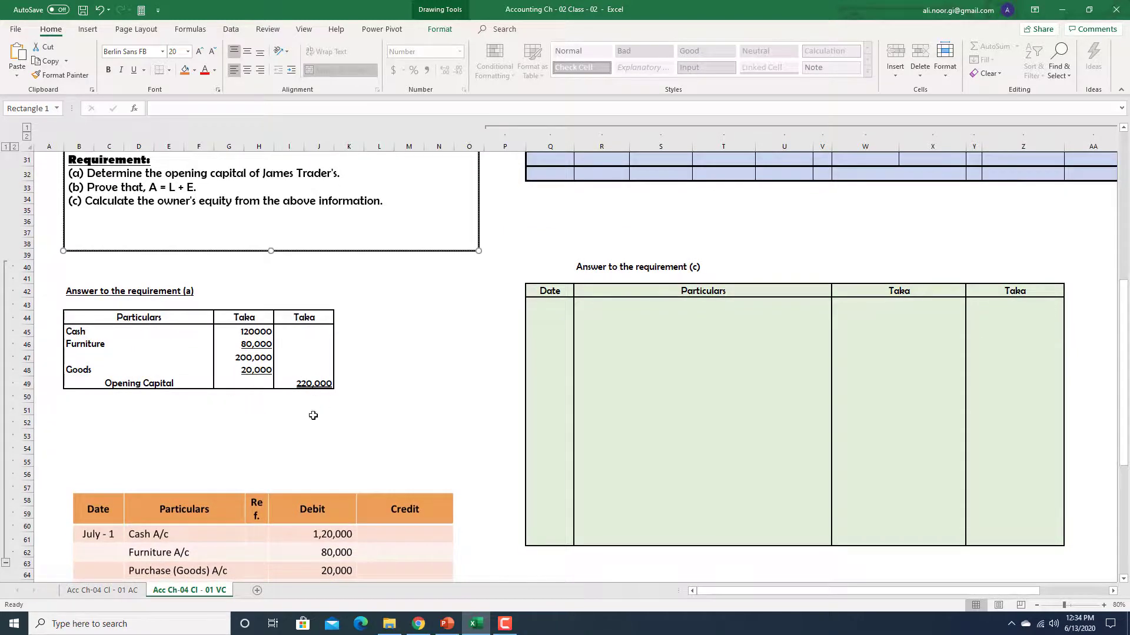